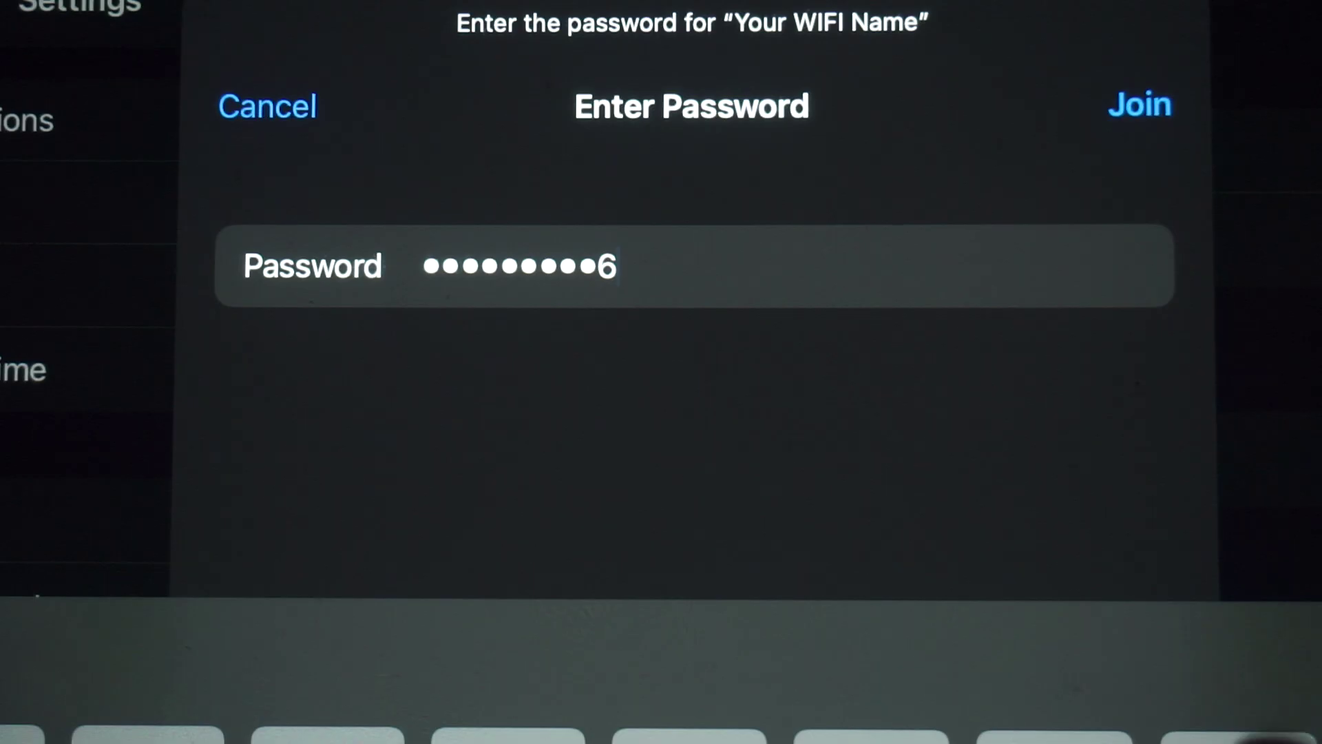
Join the tablet to the 'Your WIFI Name' network using the entered password.
click(1130, 104)
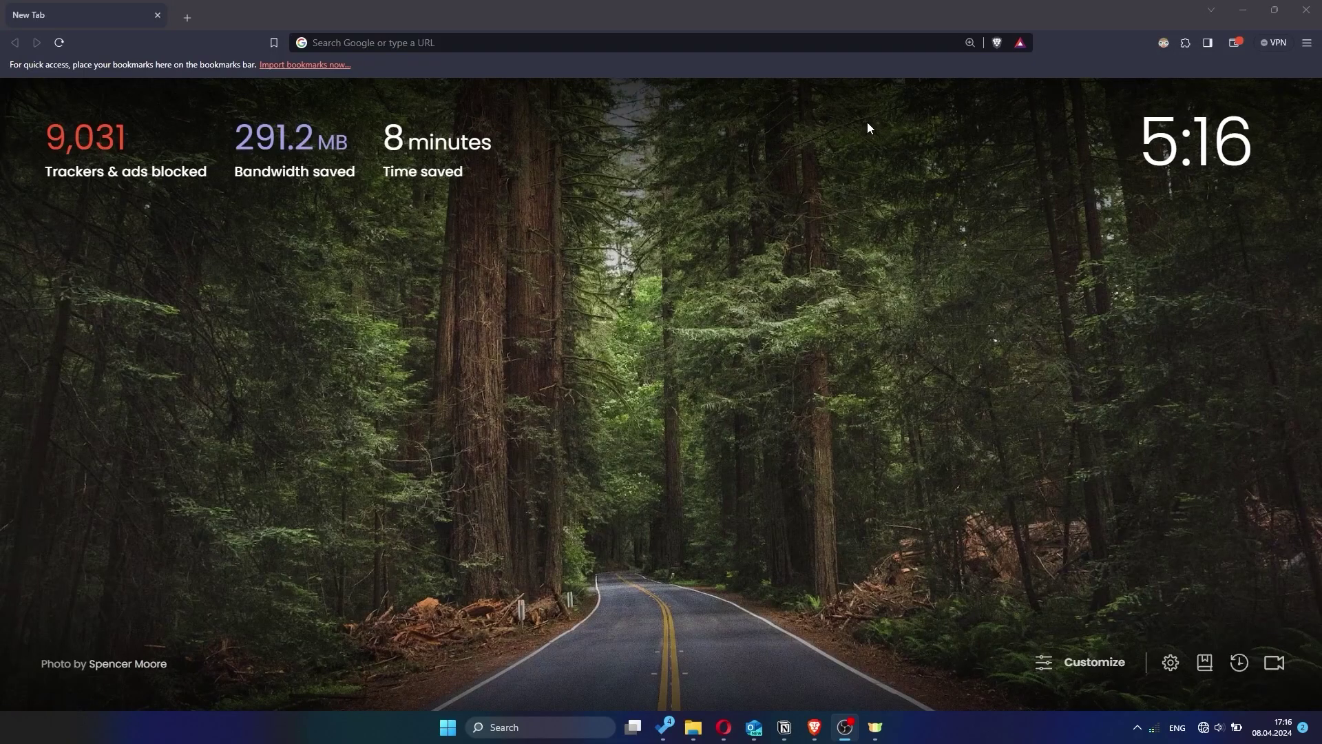
Load the router admin page at 192.168.1.1 in Brave.
click(737, 44)
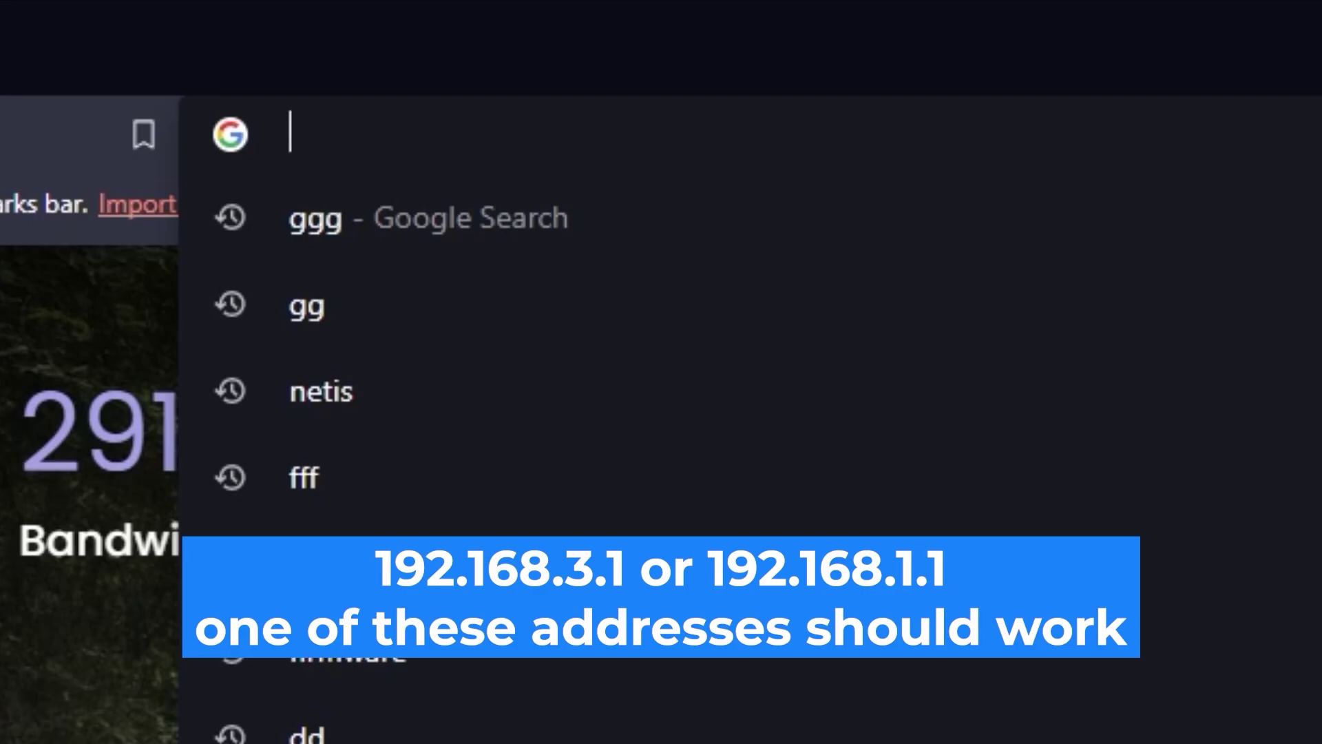
text(192.1)
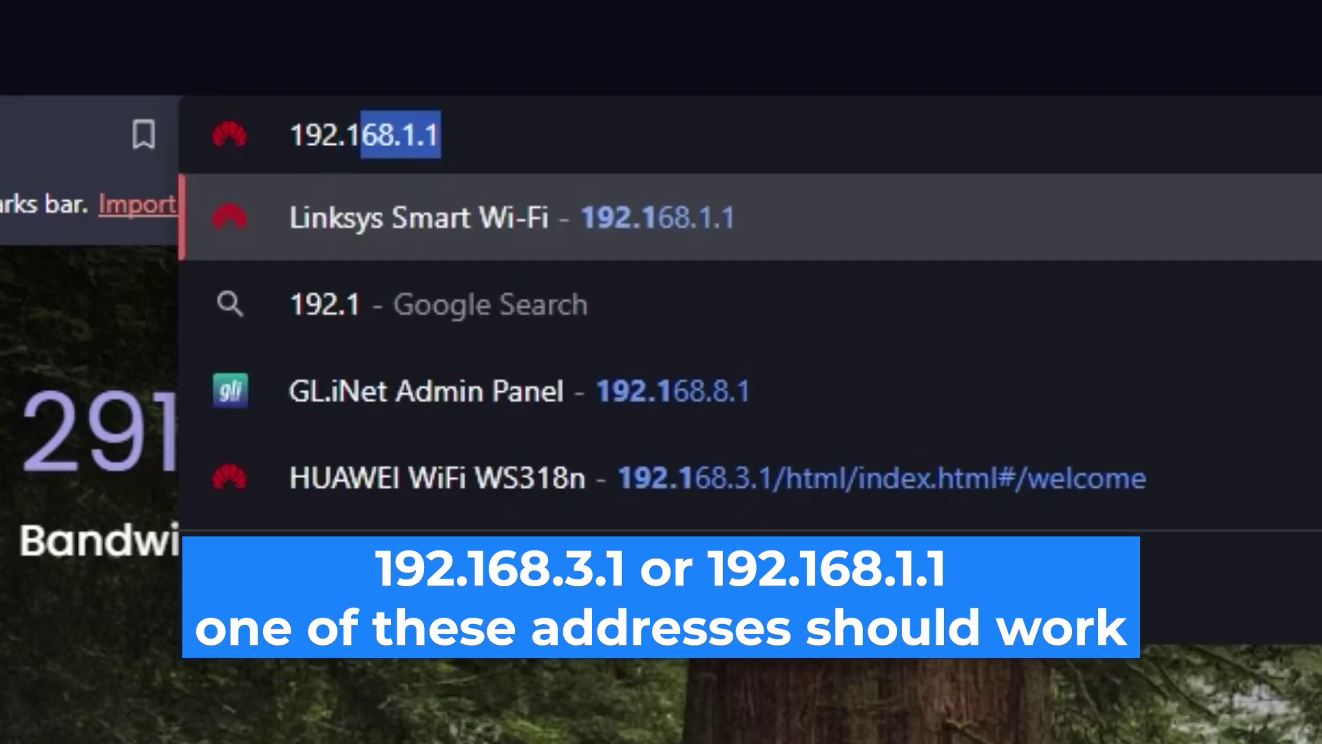
text(68.1.1)
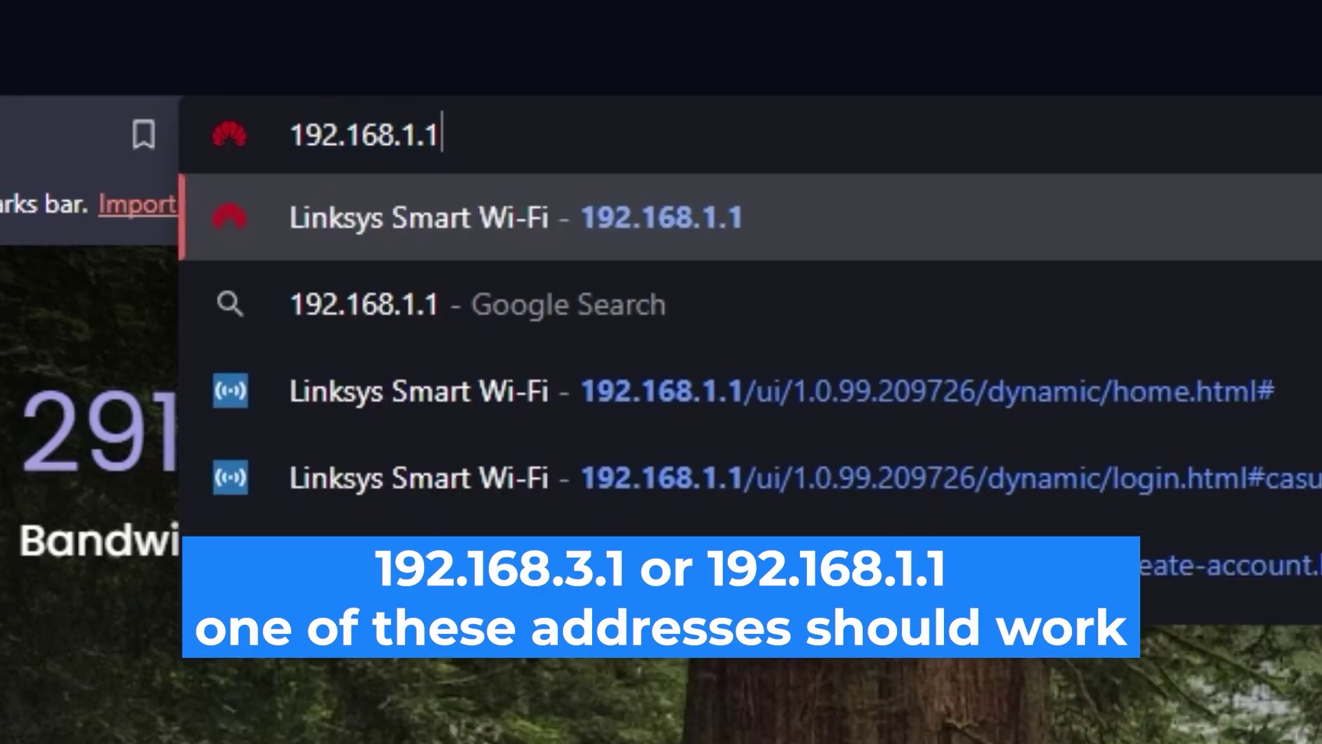
key(Return)
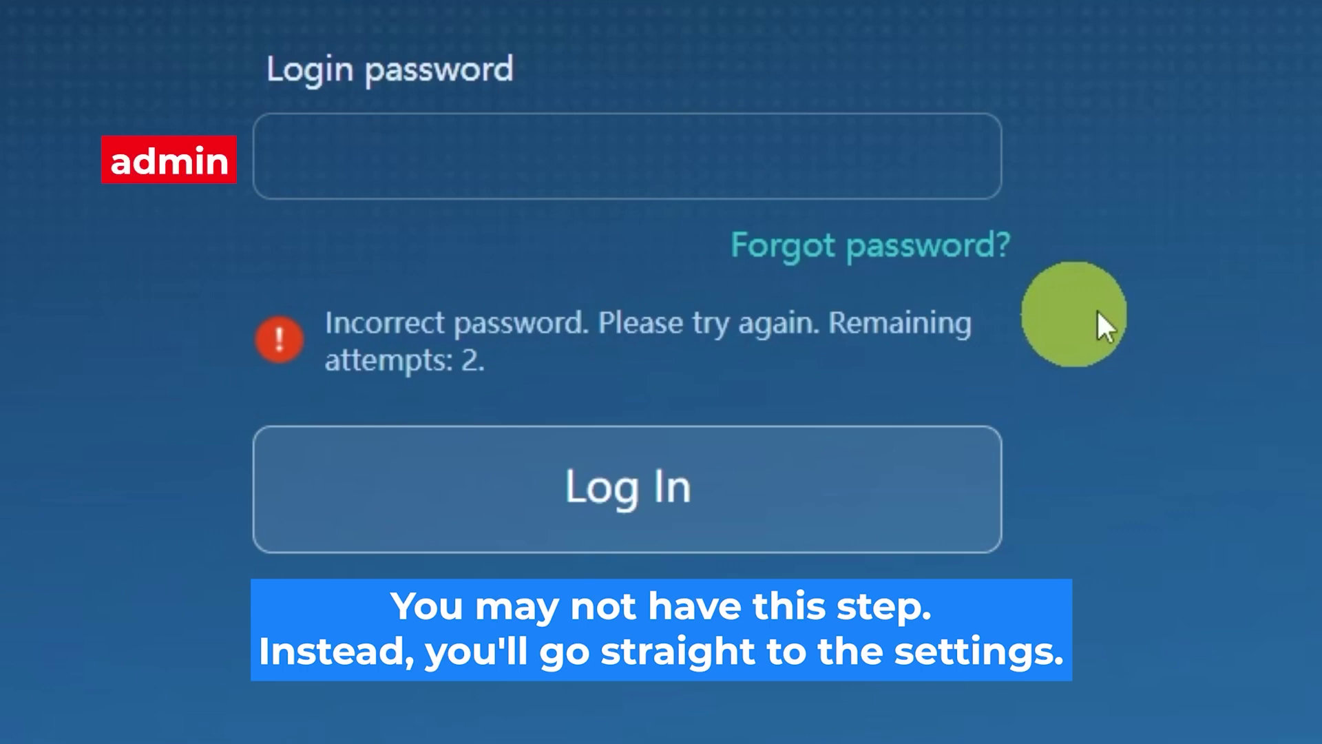
Enter the router login password and attempt to log in twice.
click(725, 157)
text(adminadmin)
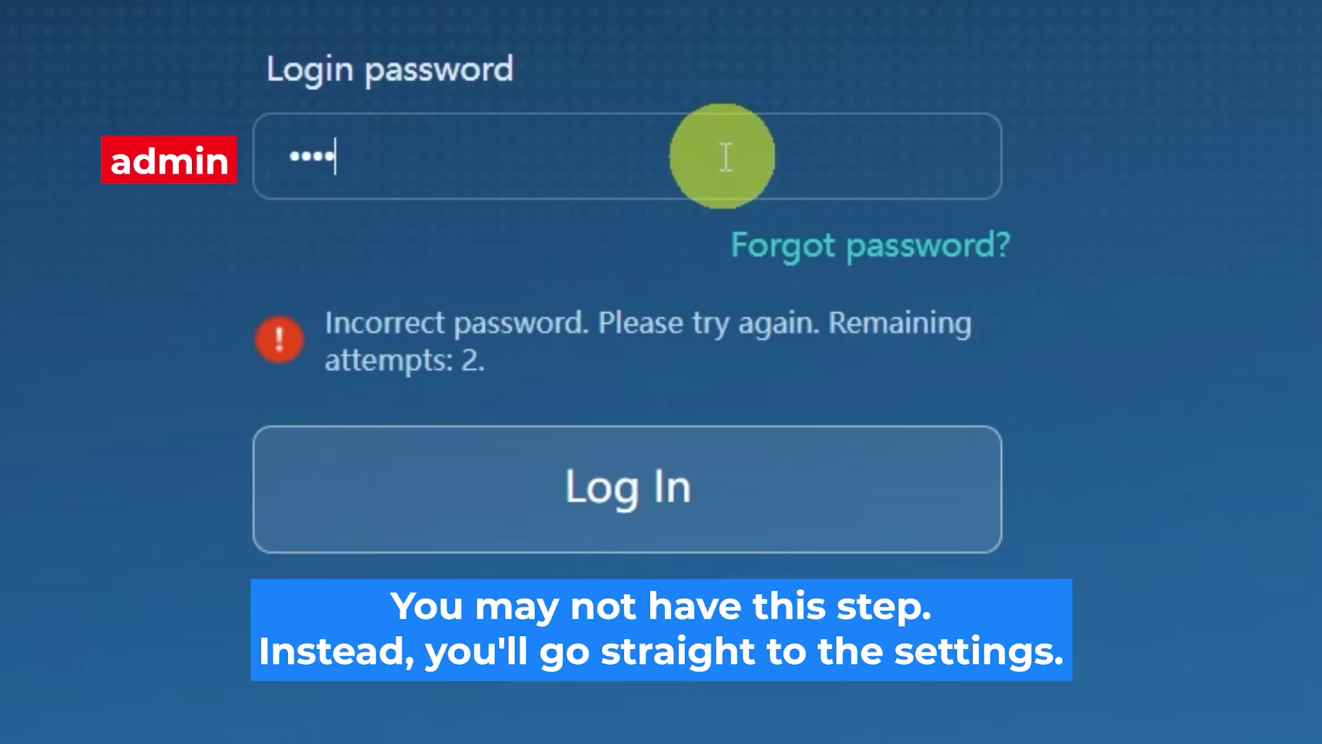
click(702, 487)
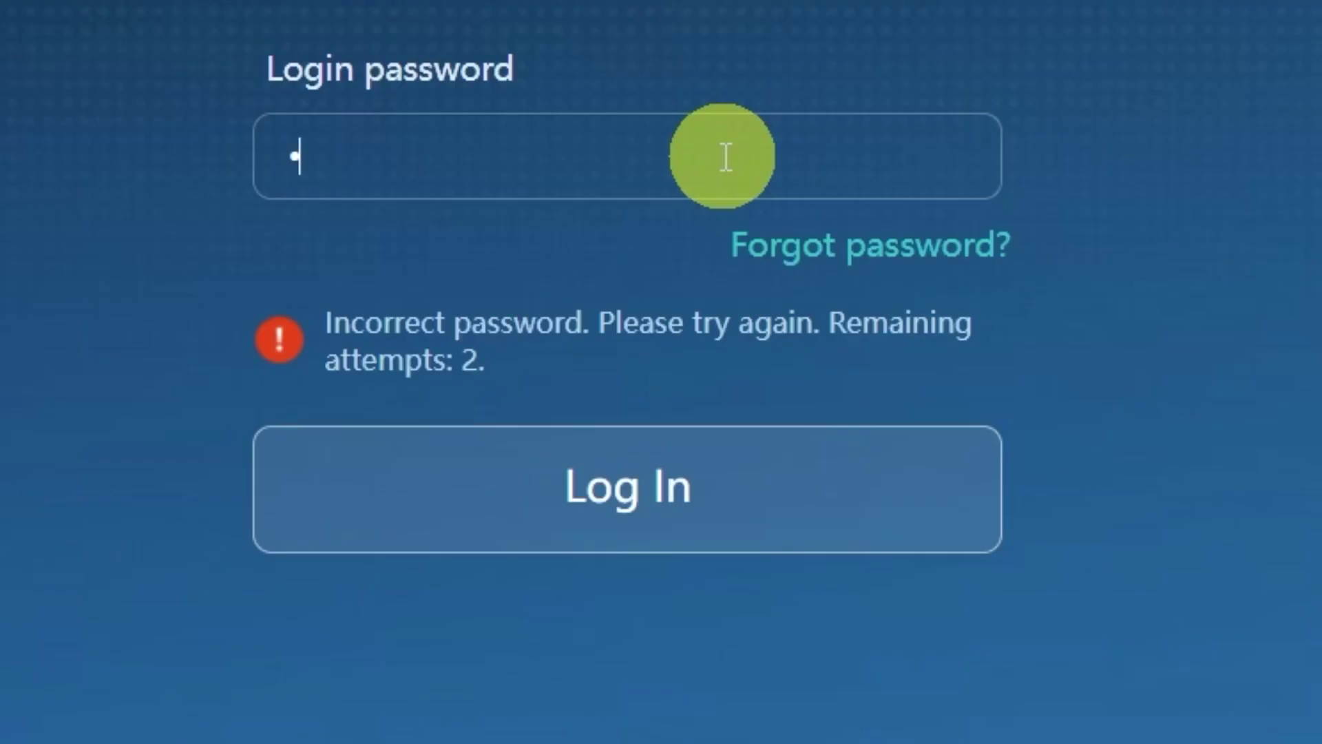
text(*********)
text(*)
click(709, 487)
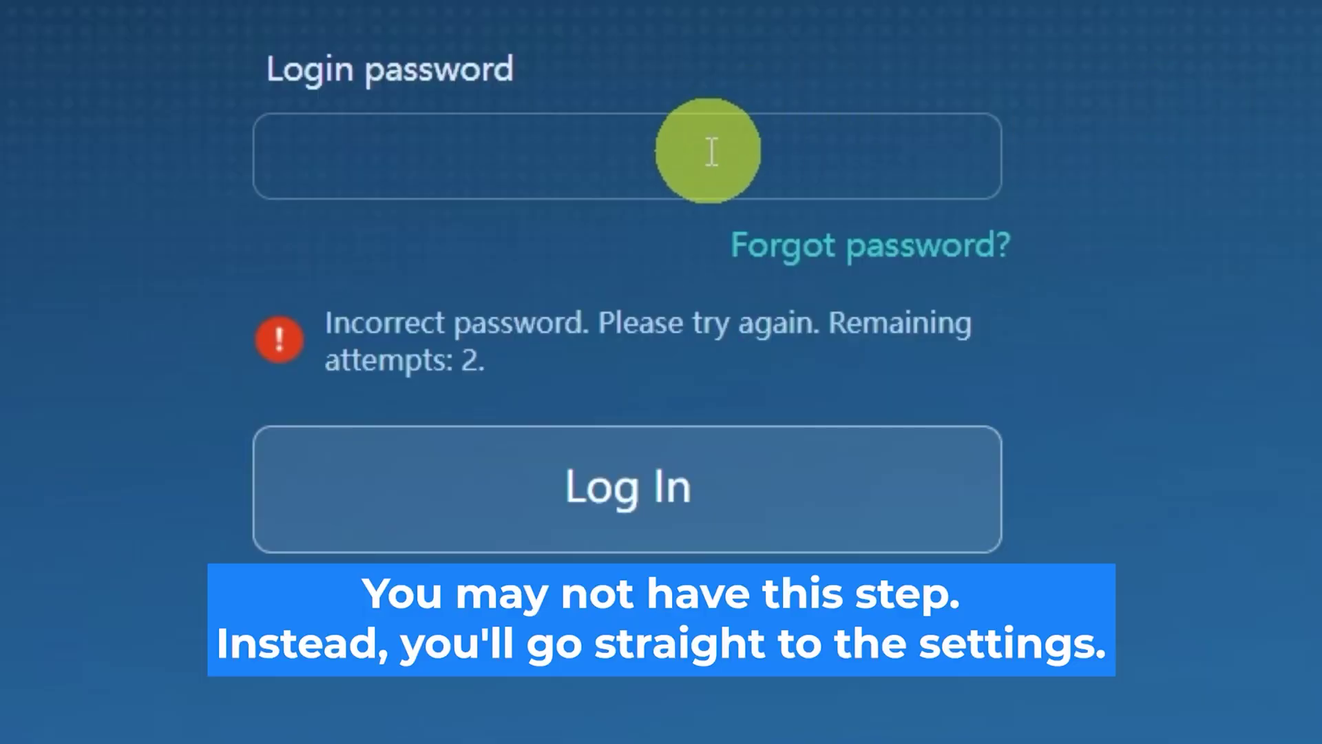
Re-enter the login password in the field and log in.
click(726, 157)
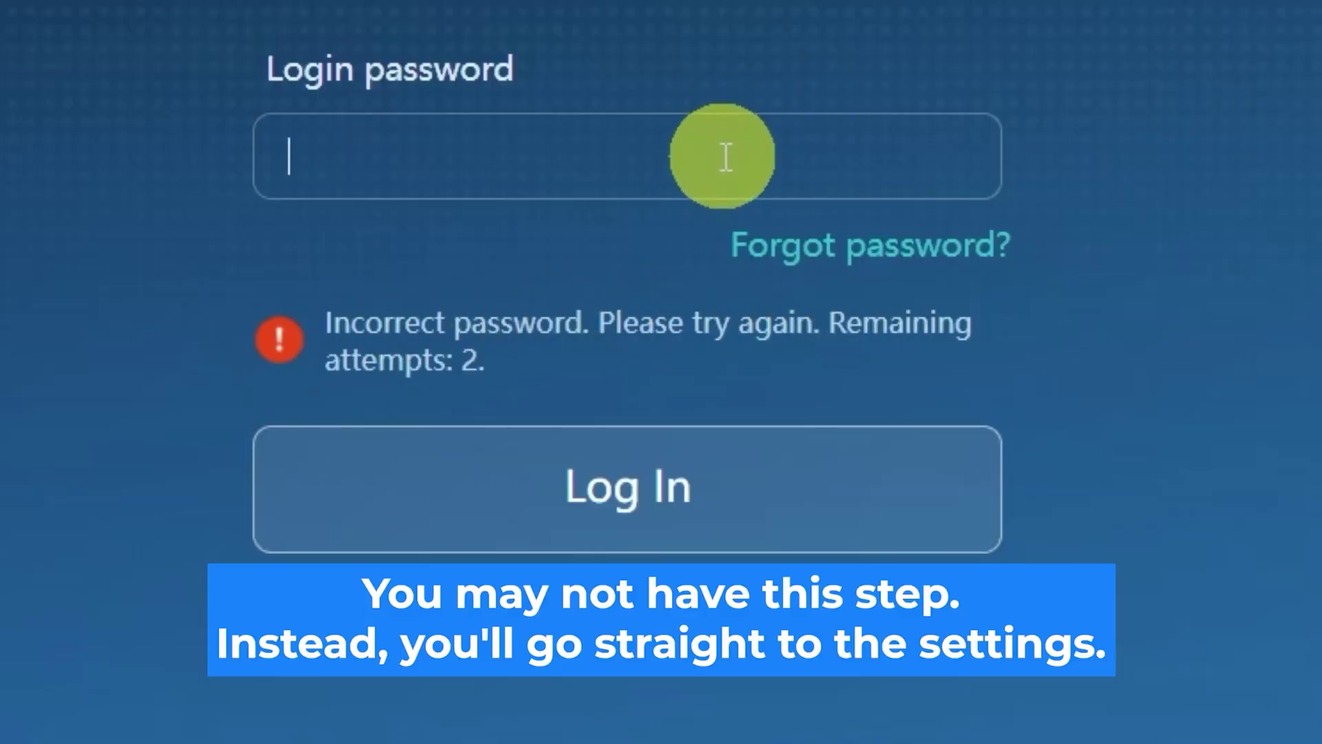
text(••••••••••)
click(726, 443)
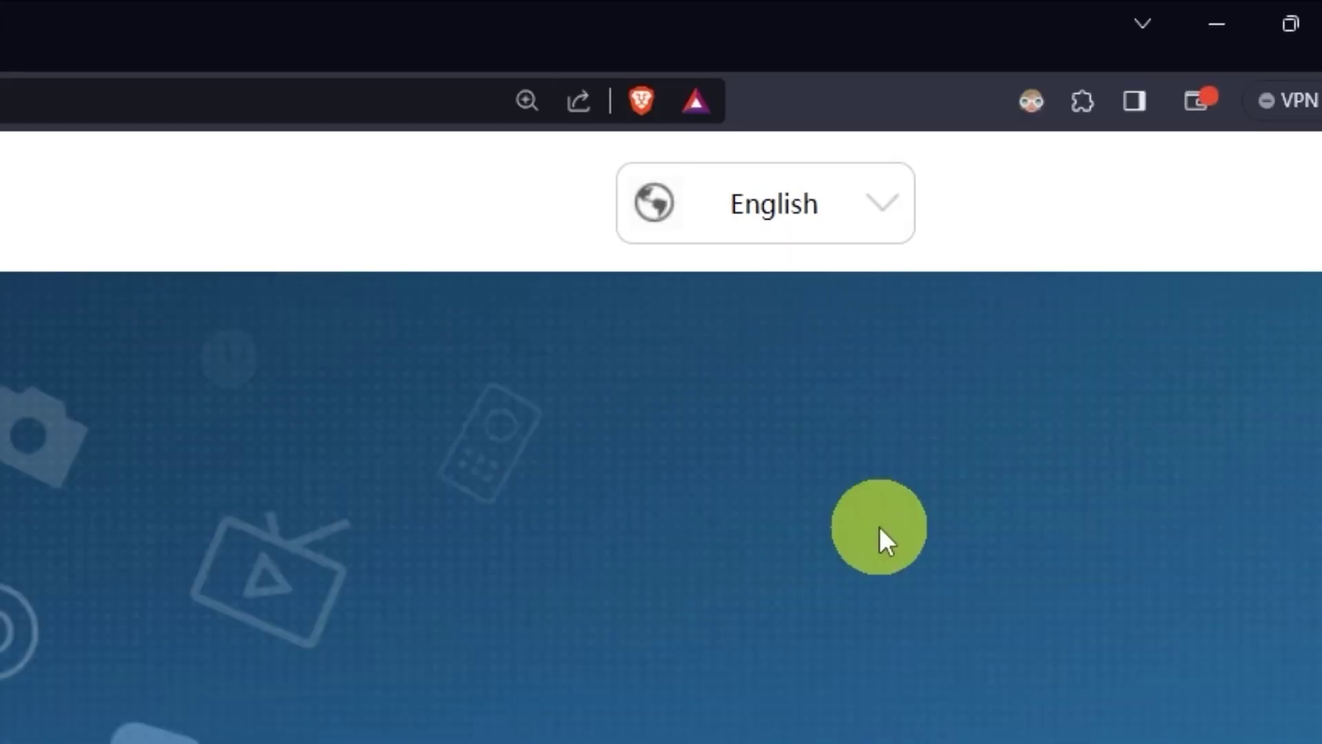
Browse the interface language list and keep English.
click(894, 218)
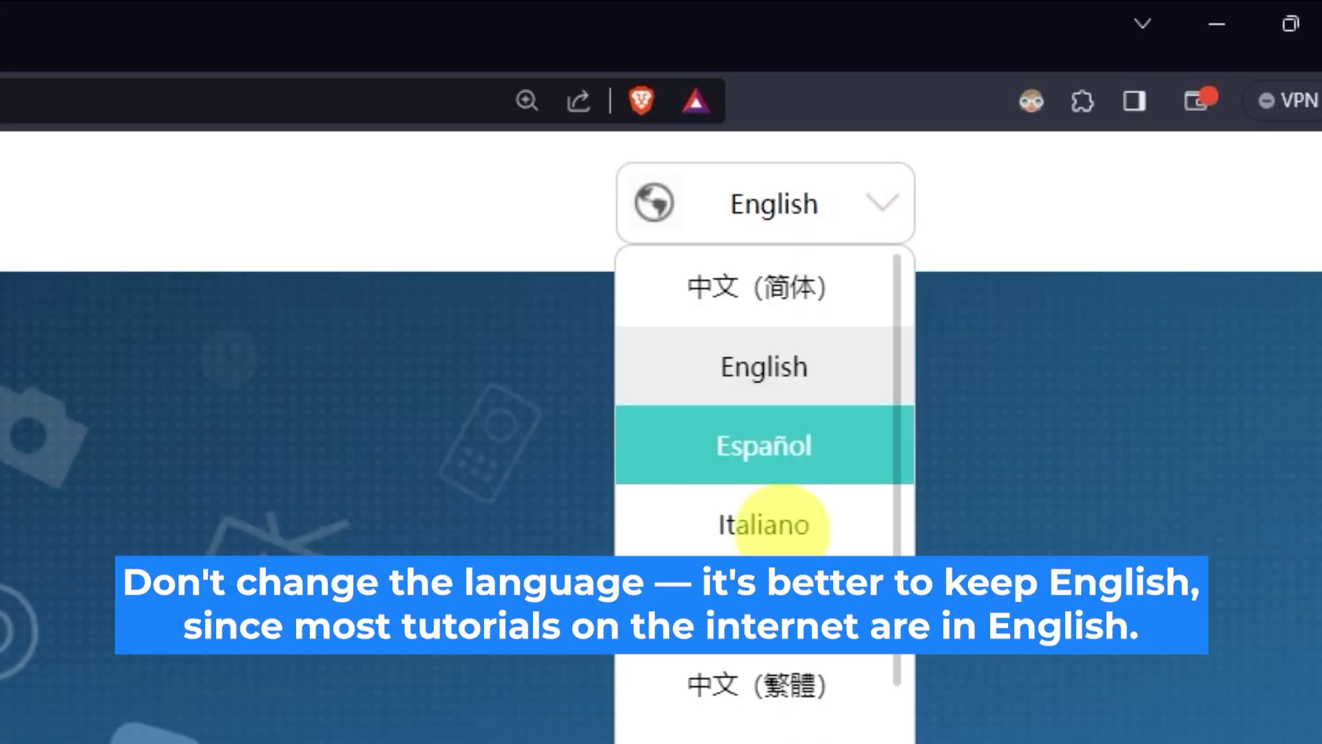
scroll(781, 523, down, 5)
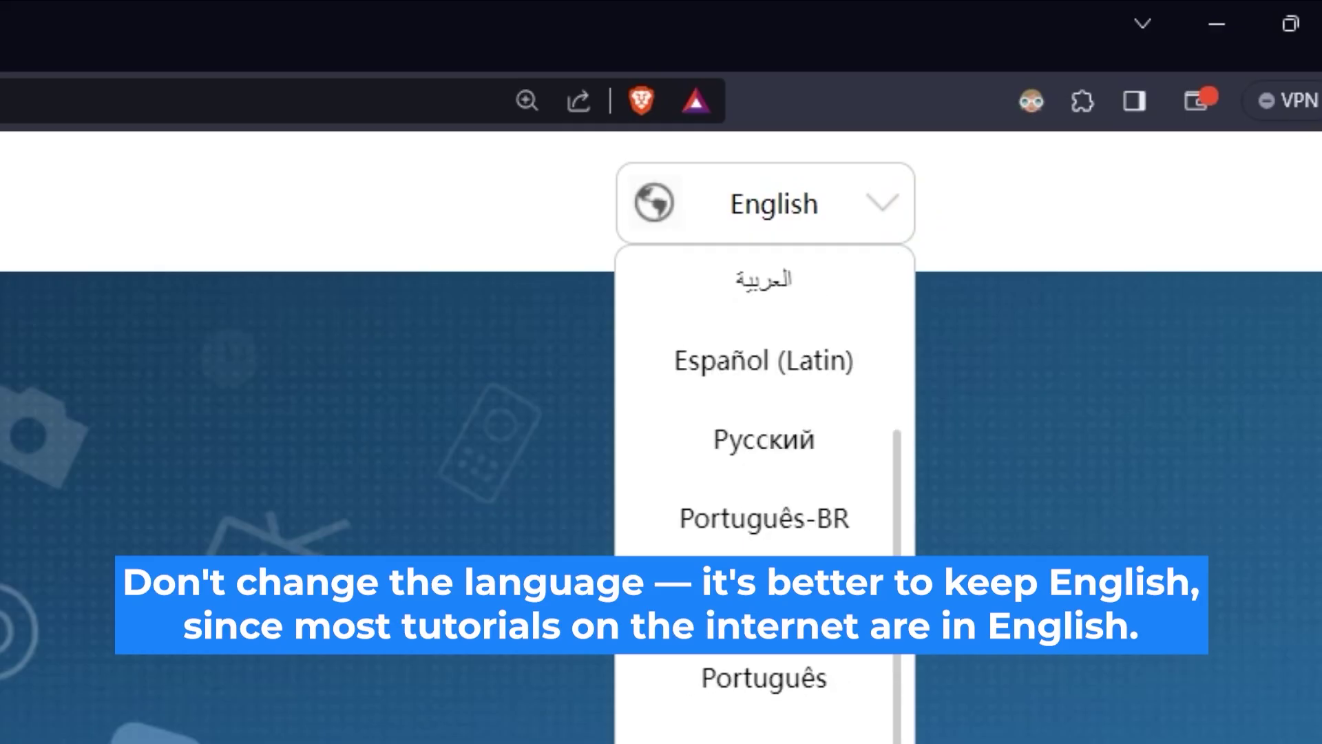
scroll(764, 483, up, 5)
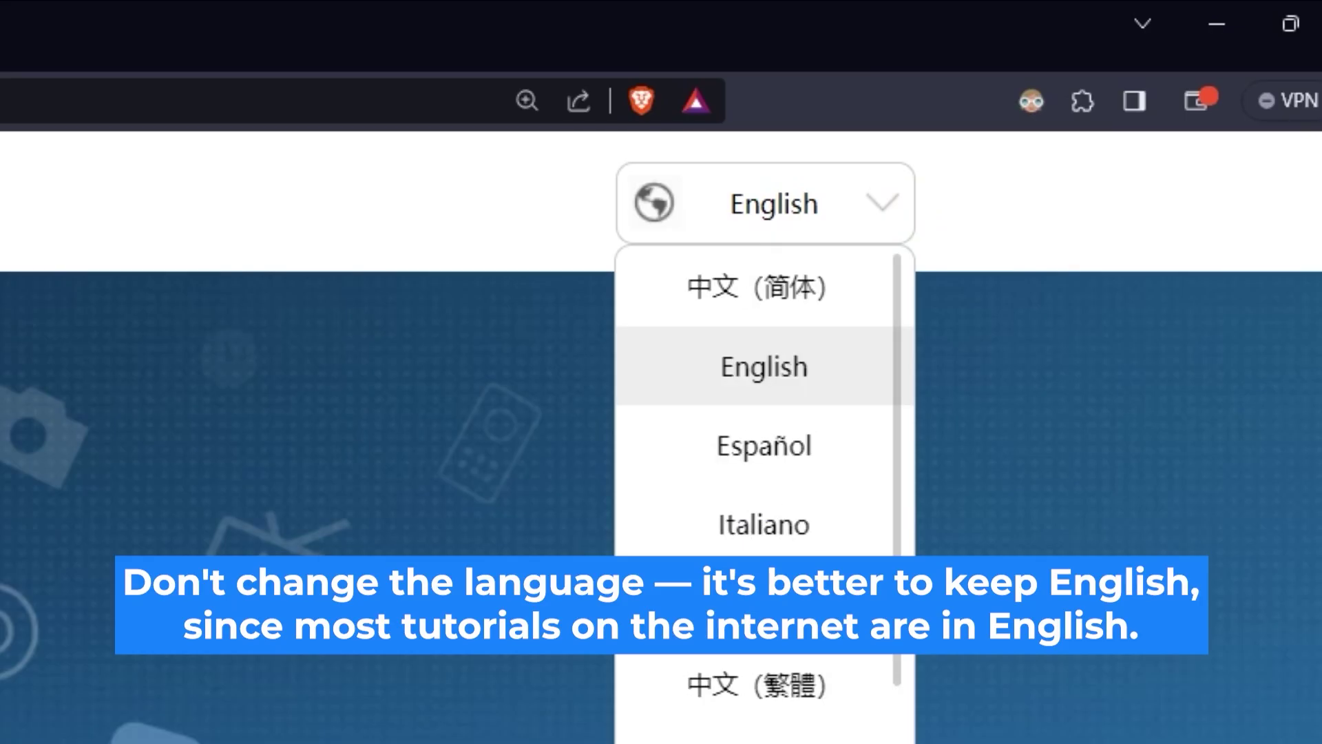
click(420, 687)
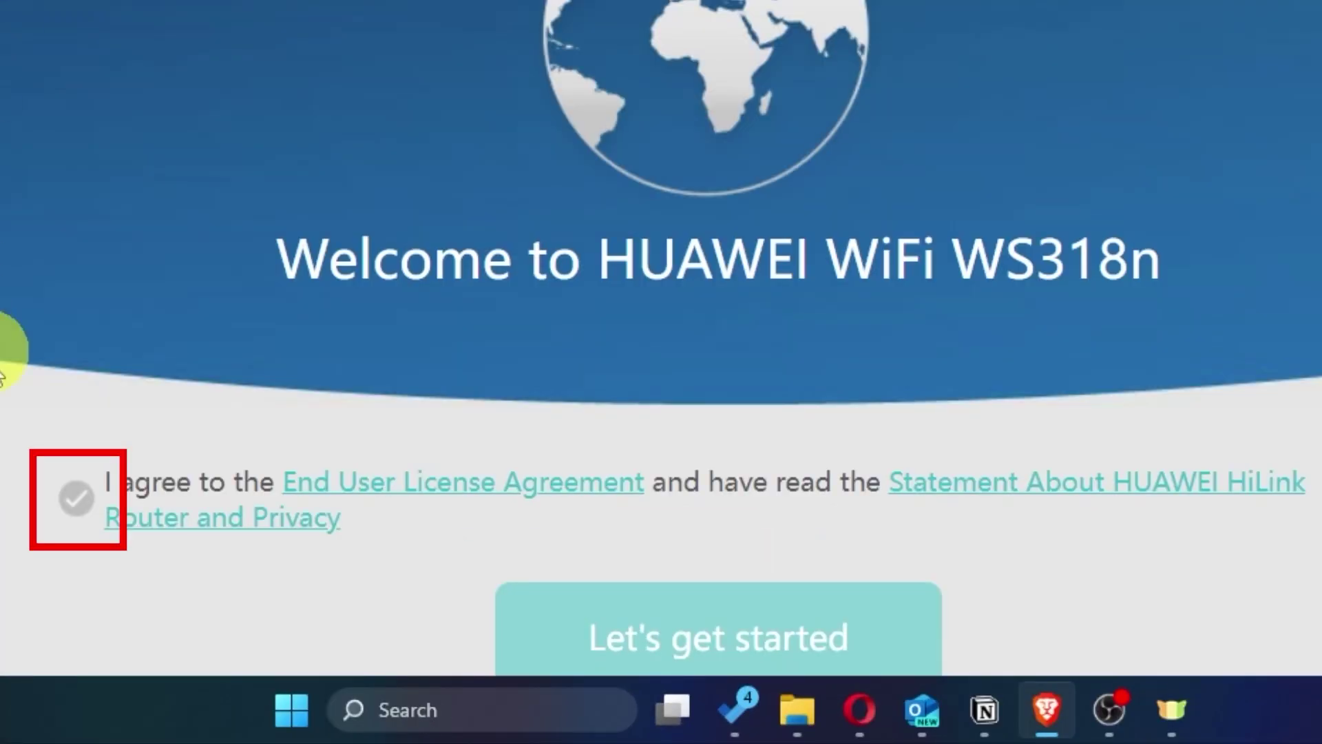
Accept the license agreement and privacy statement, then start the setup wizard.
click(76, 497)
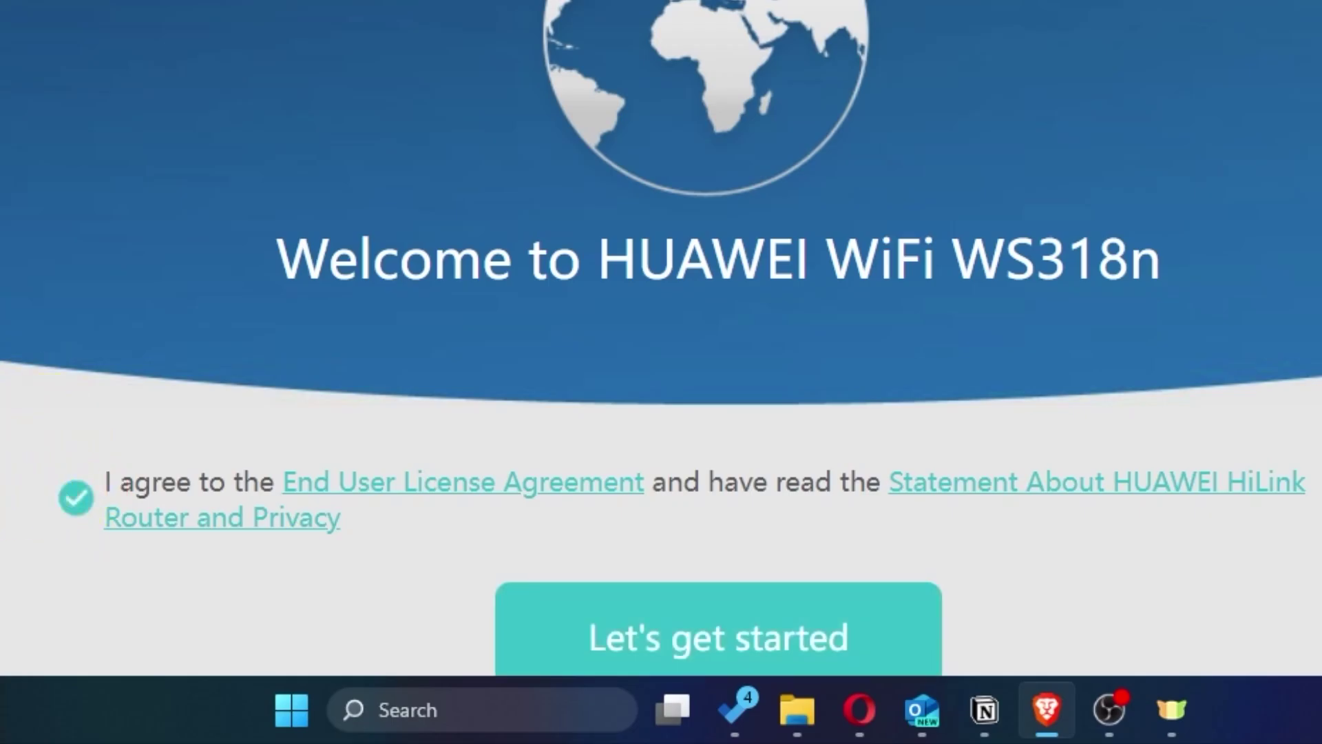
scroll(662, 345, down, 2)
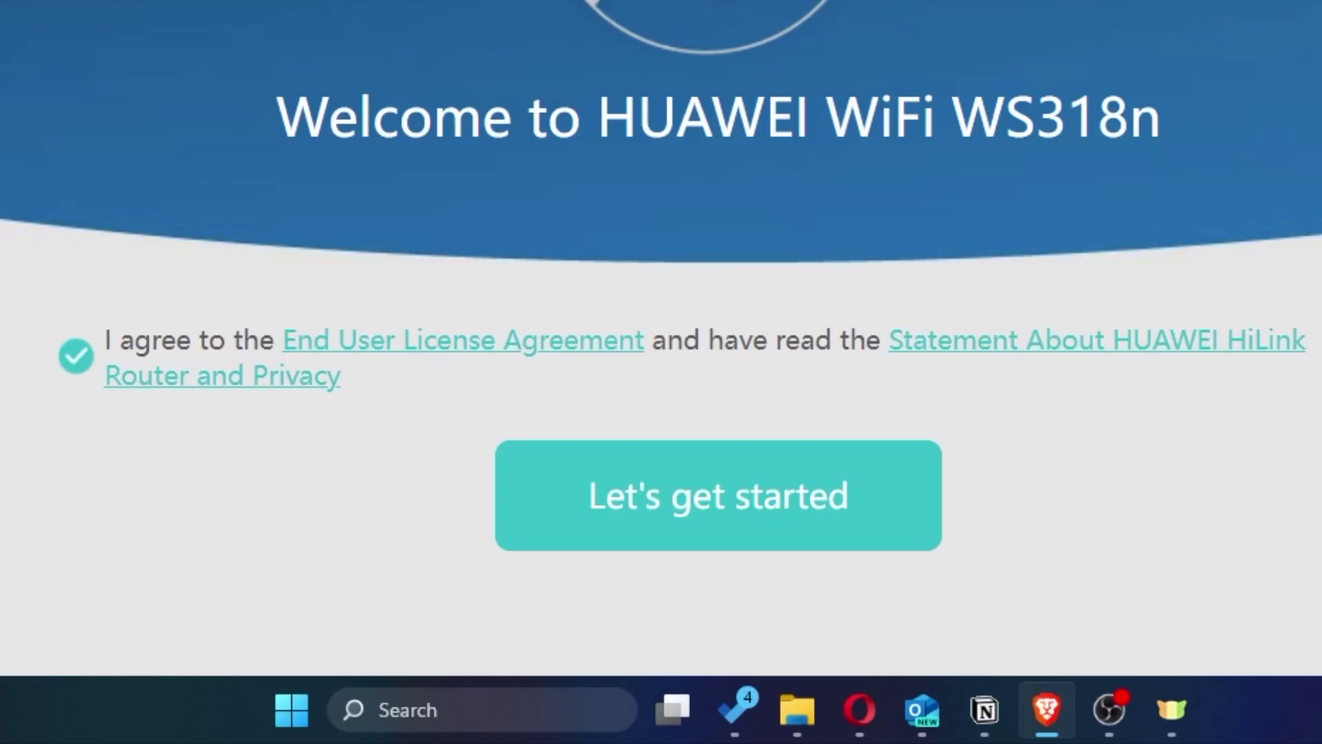
click(679, 534)
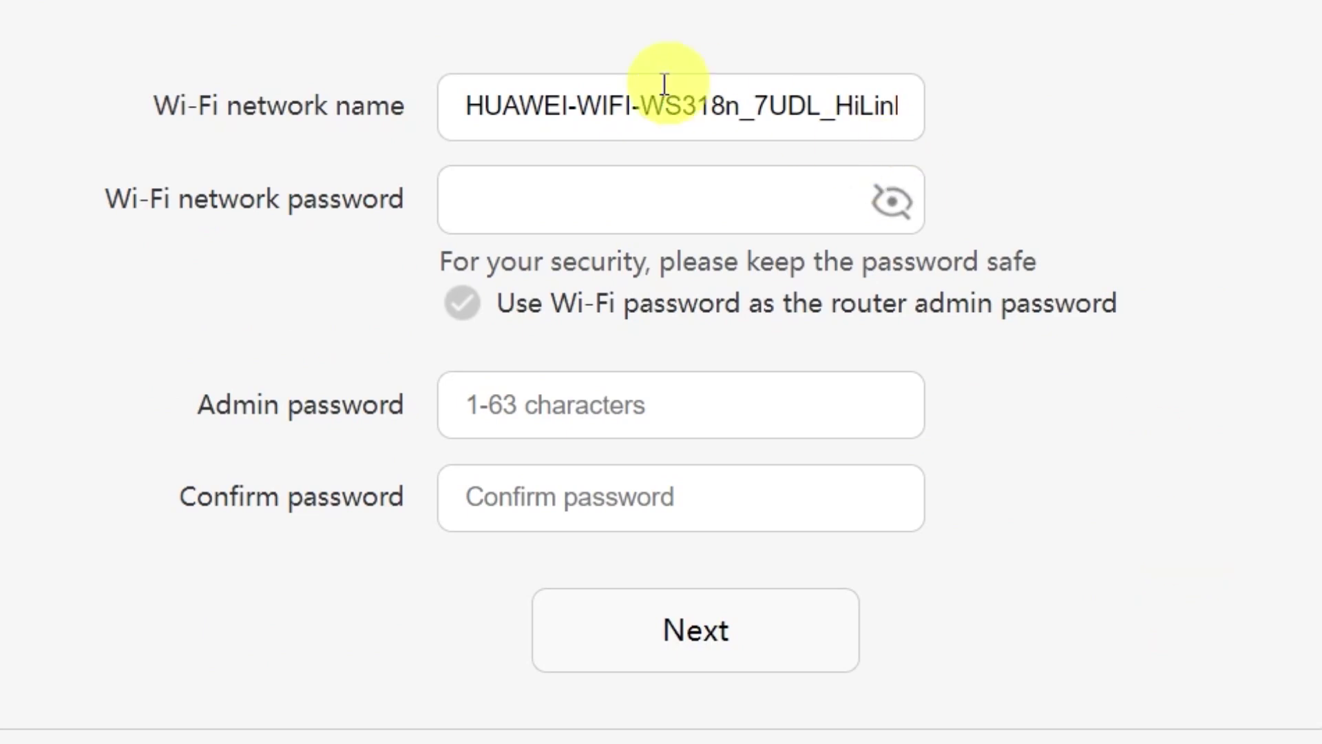
Shorten the Wi-Fi name to HUAWEI and enter a Wi-Fi password.
drag(567, 103, 1068, 93)
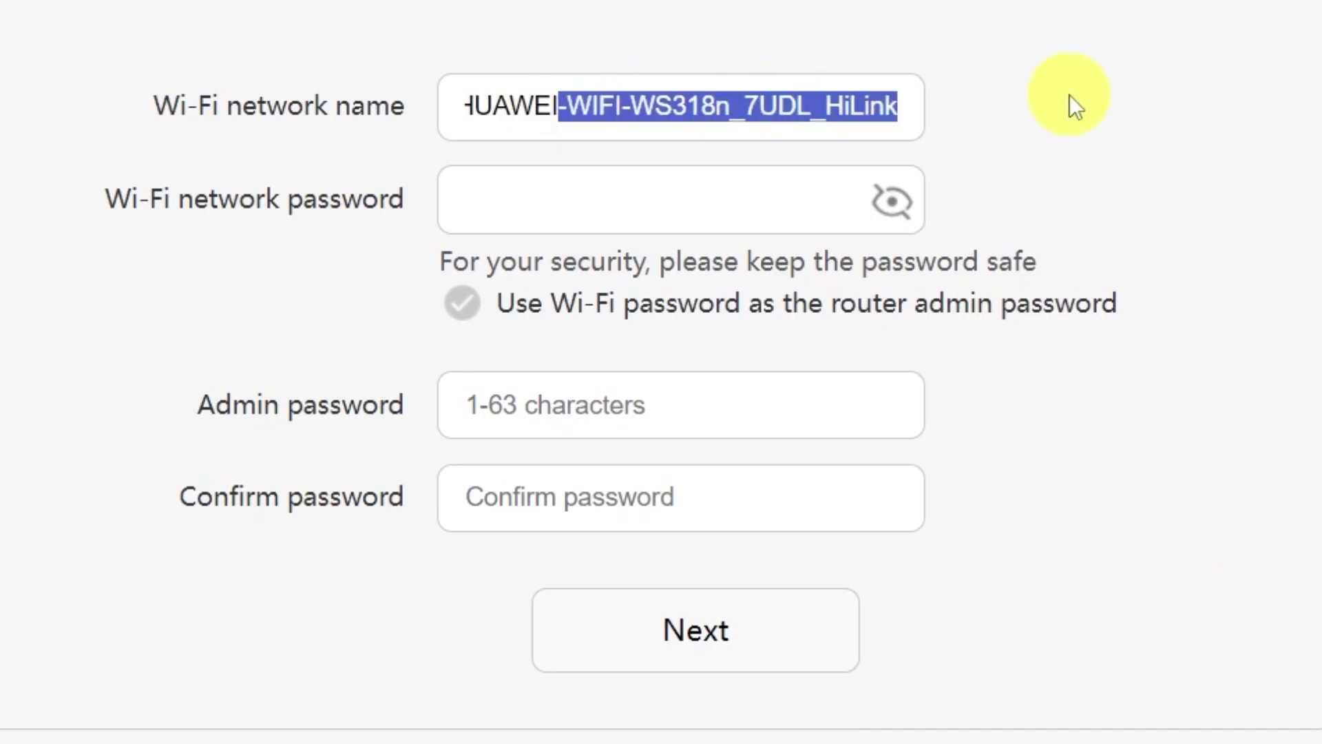
key(BackSpace)
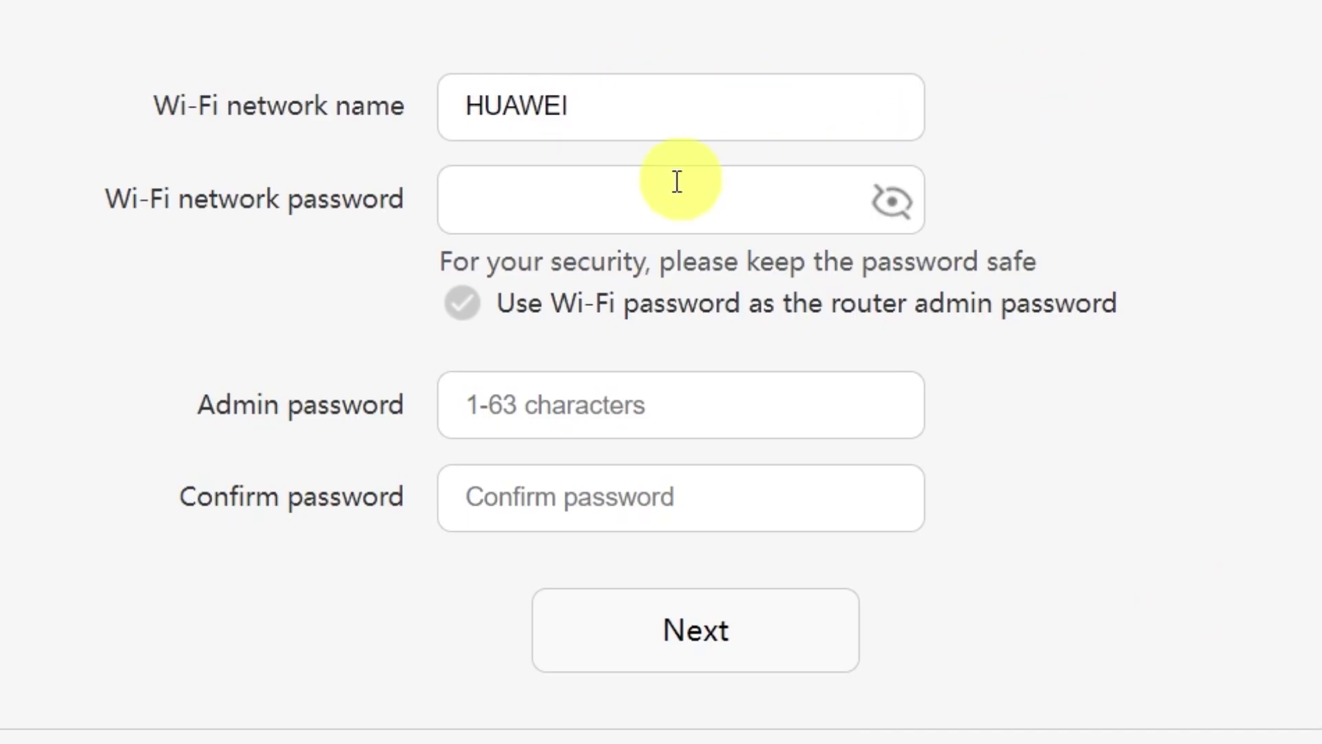
click(644, 199)
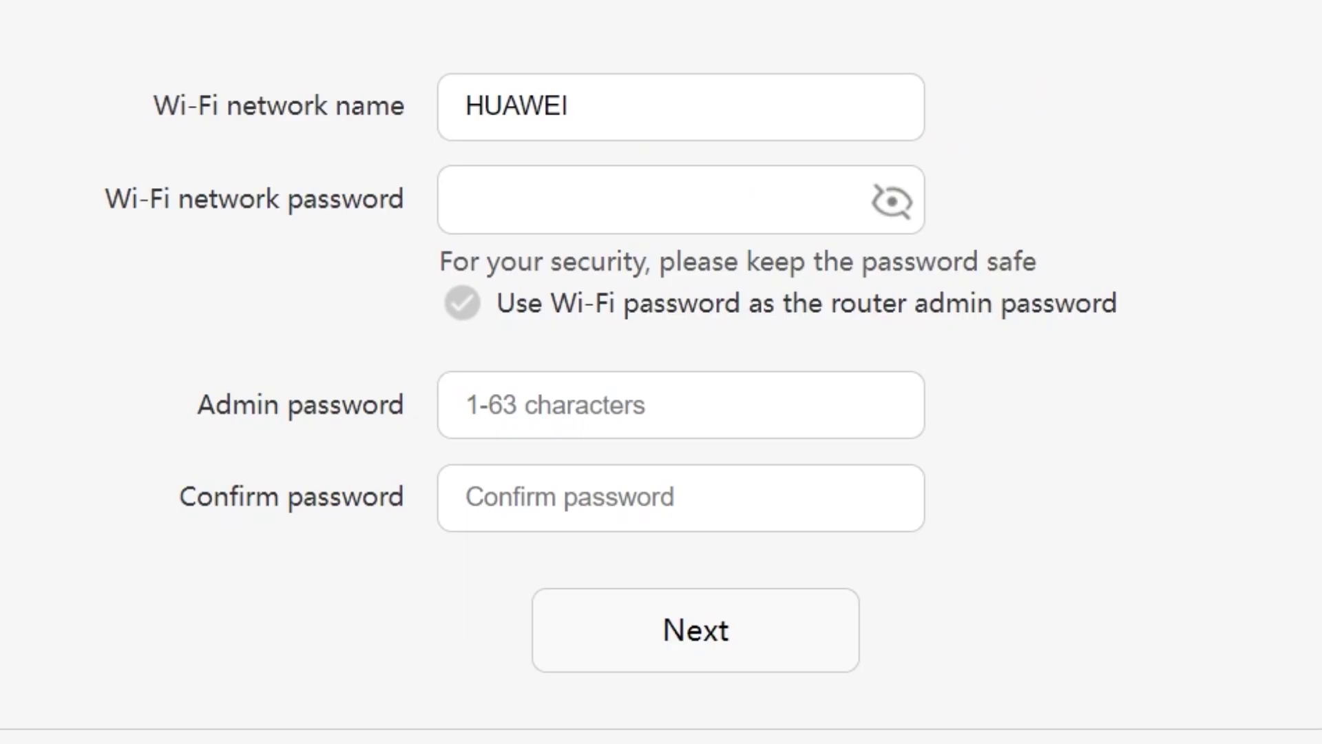
text(123456)
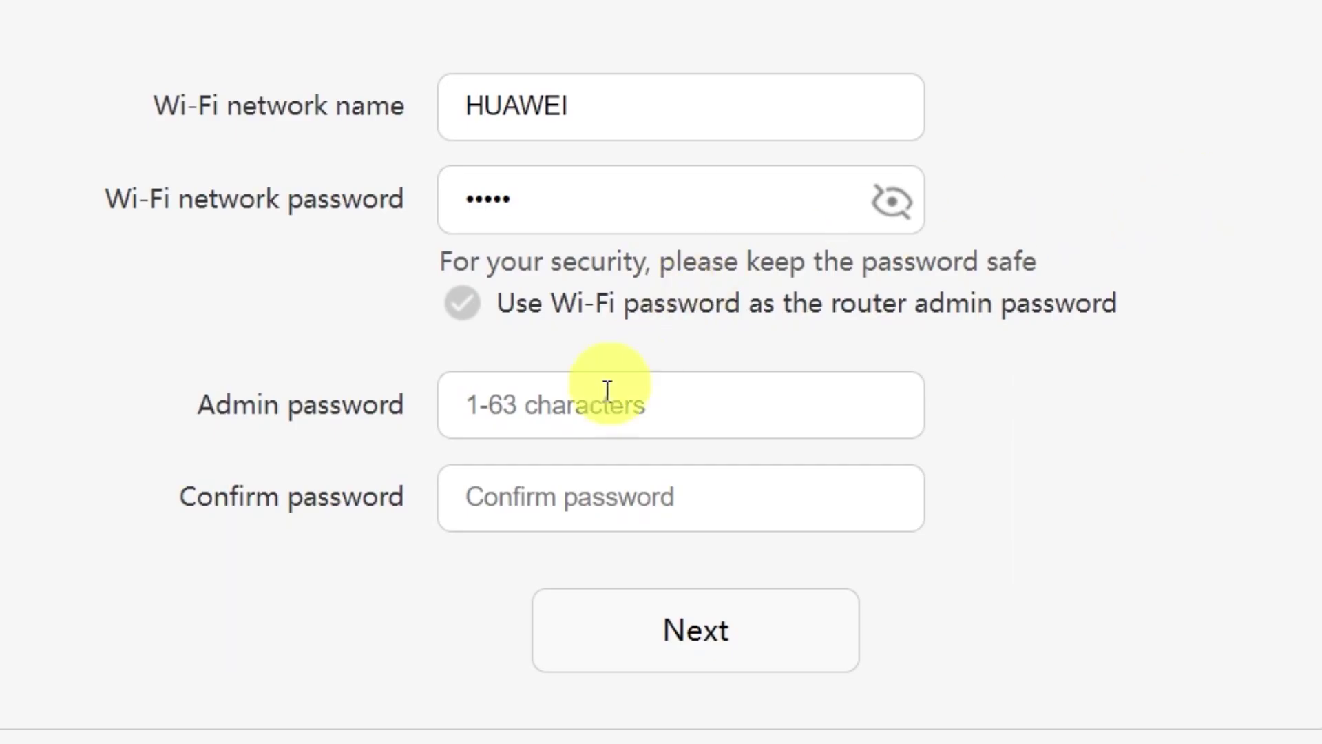
Use the Wi-Fi password as admin password, retype a longer password, and continue.
click(587, 413)
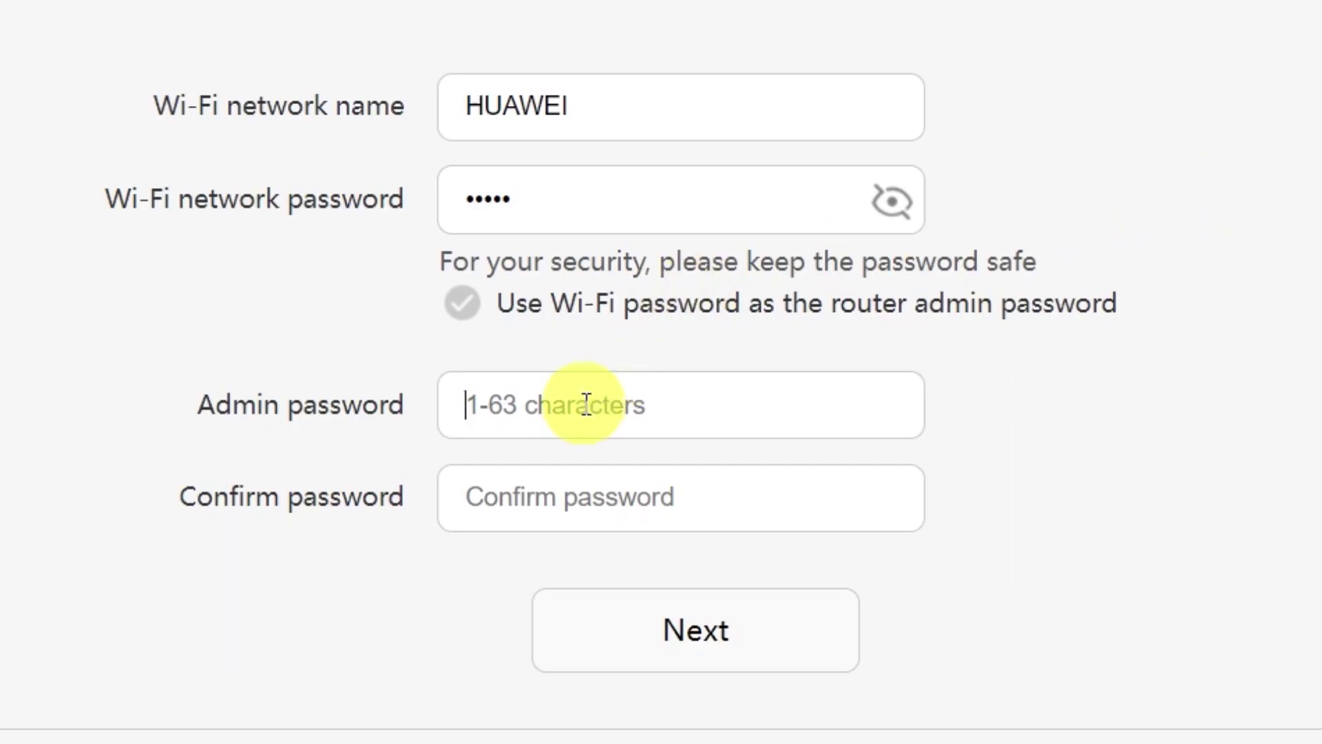
click(590, 494)
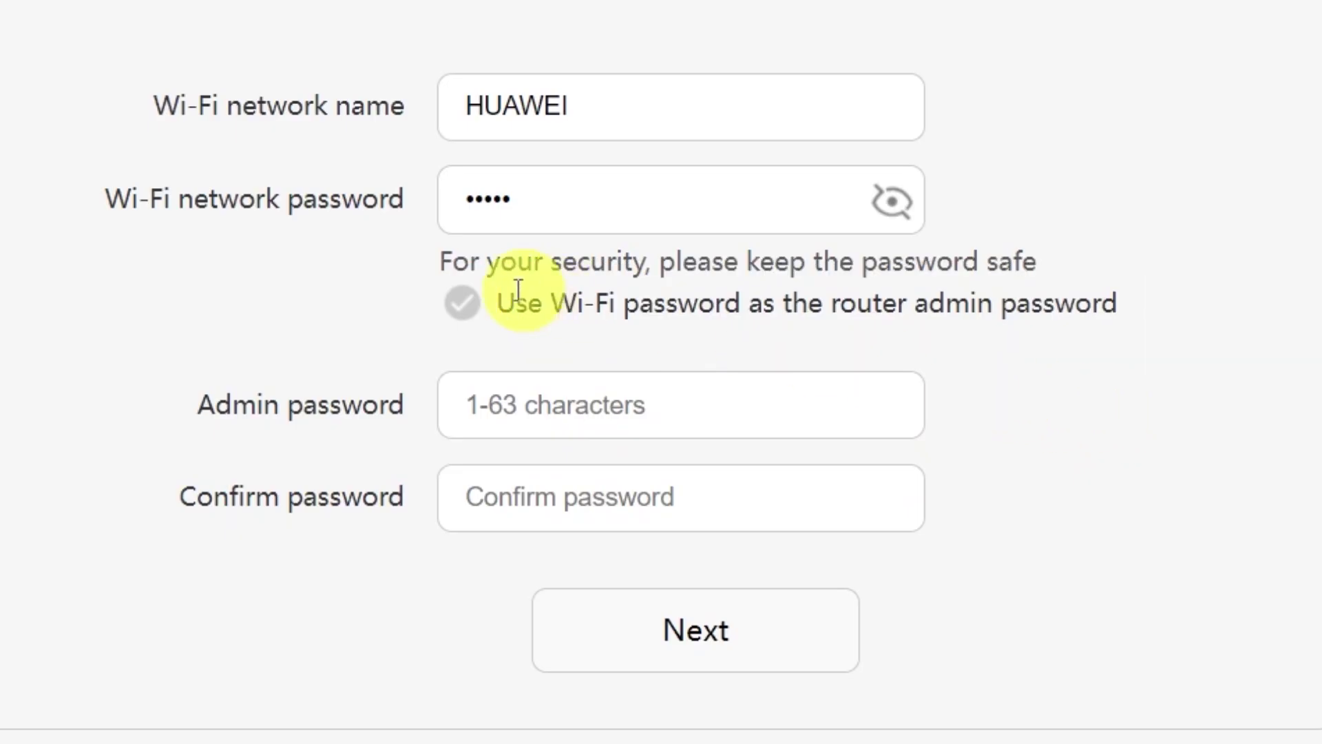
click(458, 306)
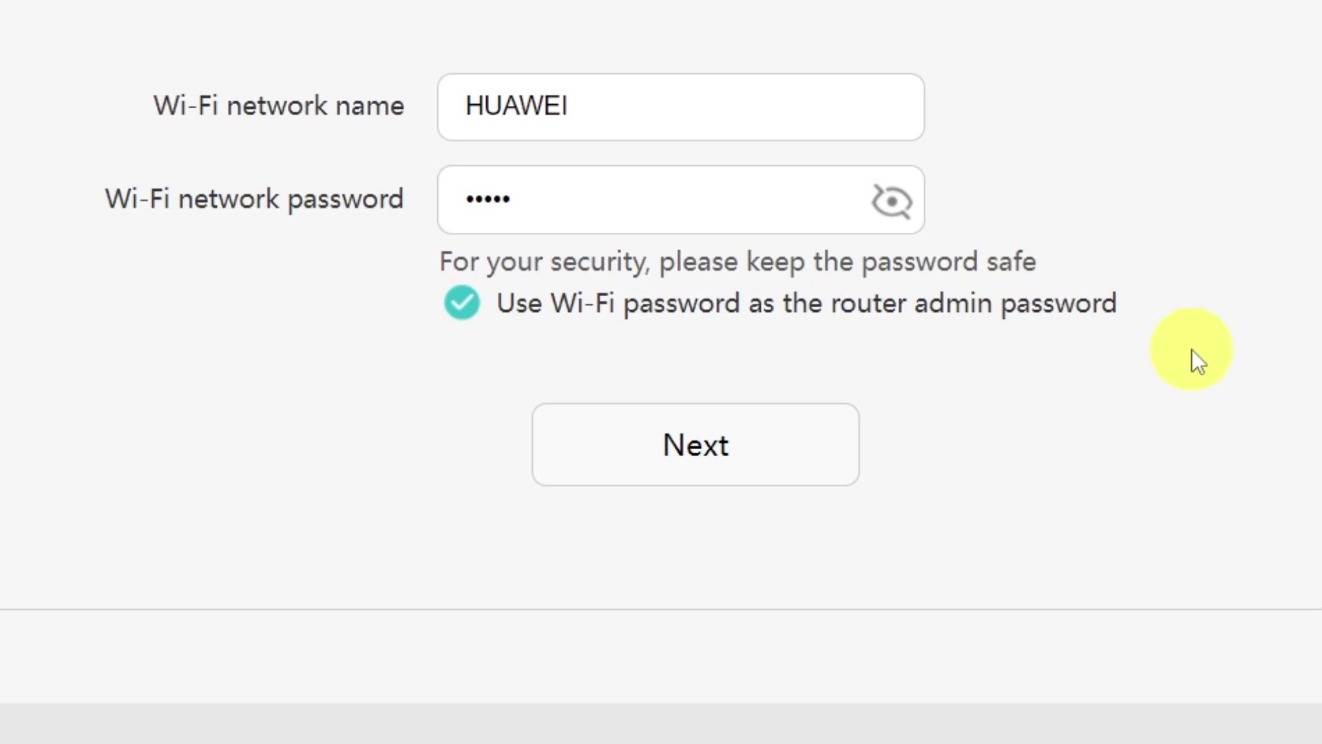
click(709, 452)
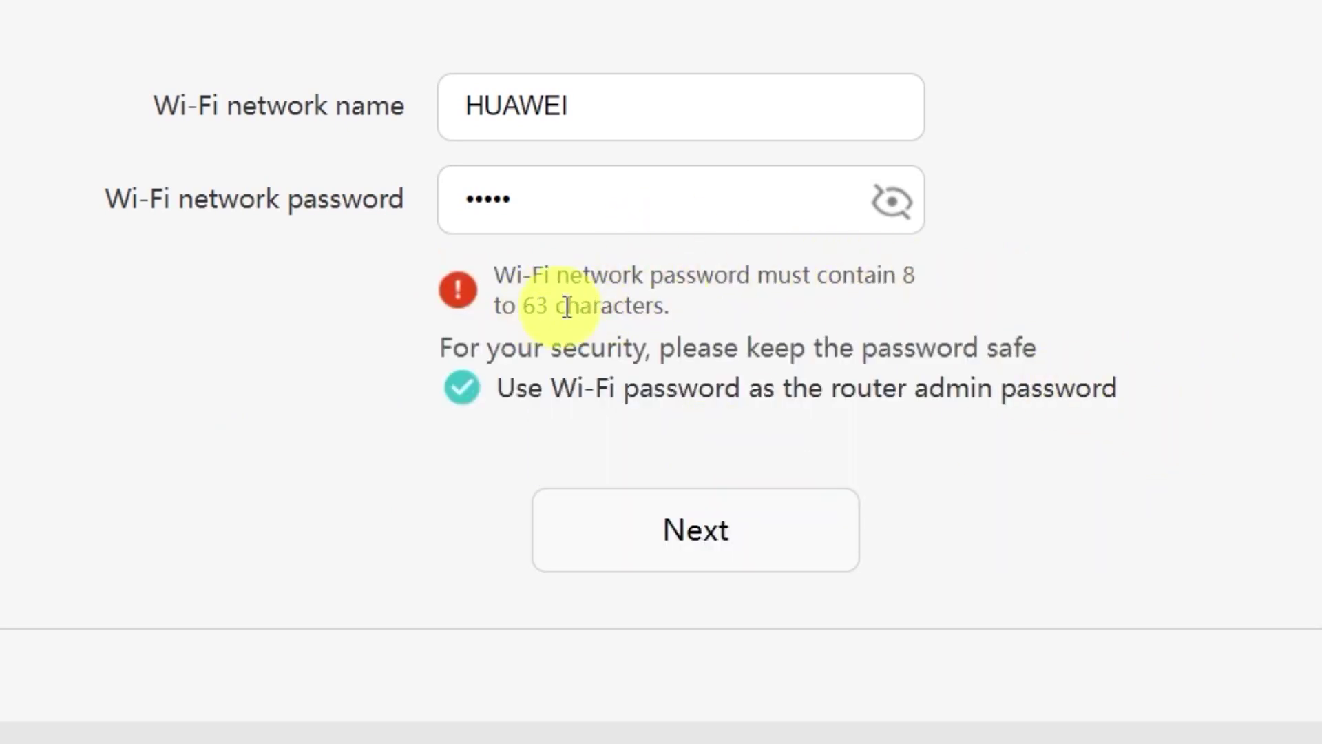
click(701, 205)
text(••••••)
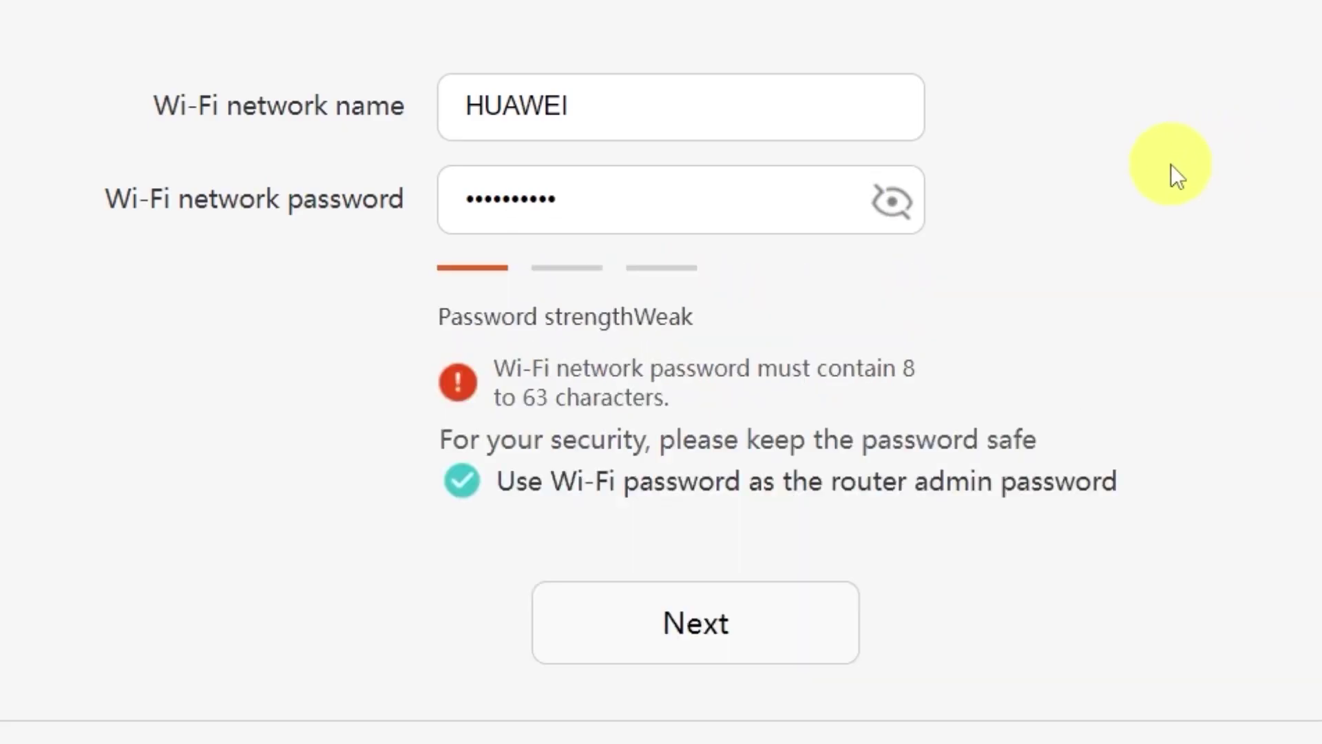
click(708, 642)
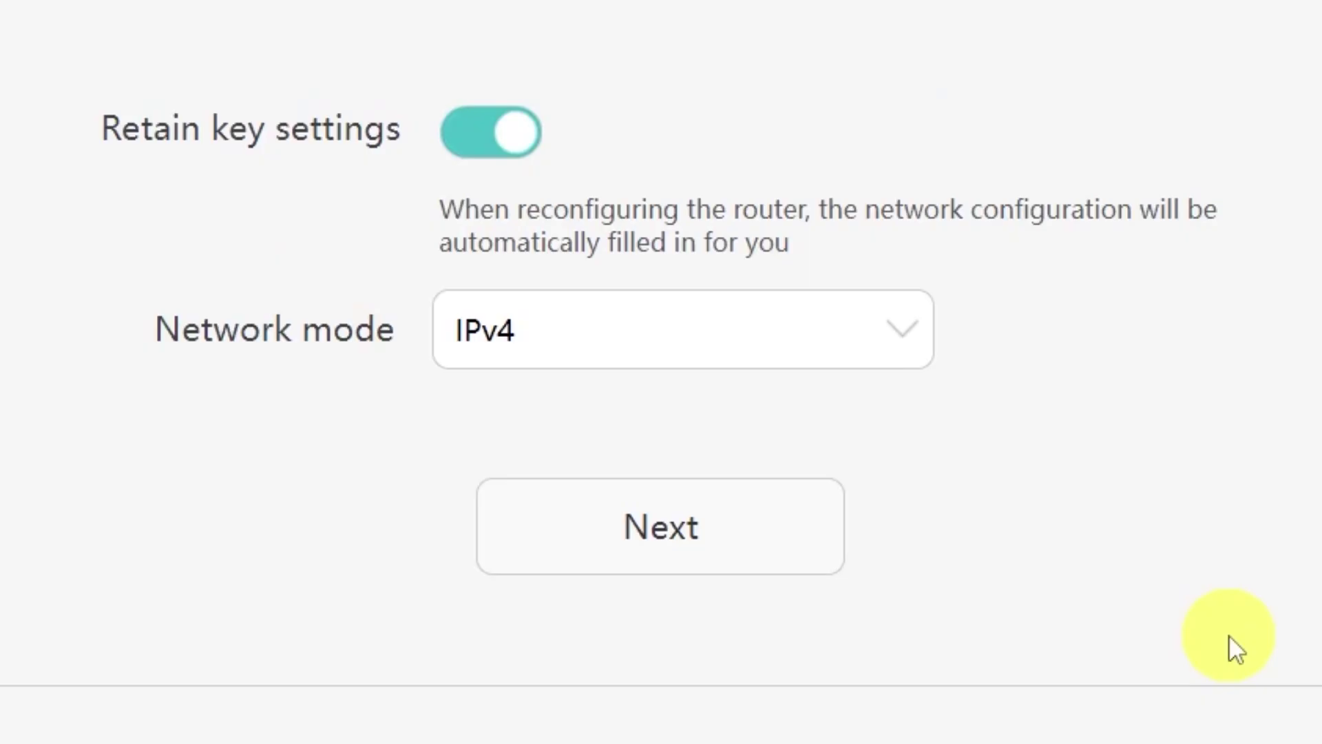
Keep IPv4 as the network mode and finish the setup wizard.
click(895, 332)
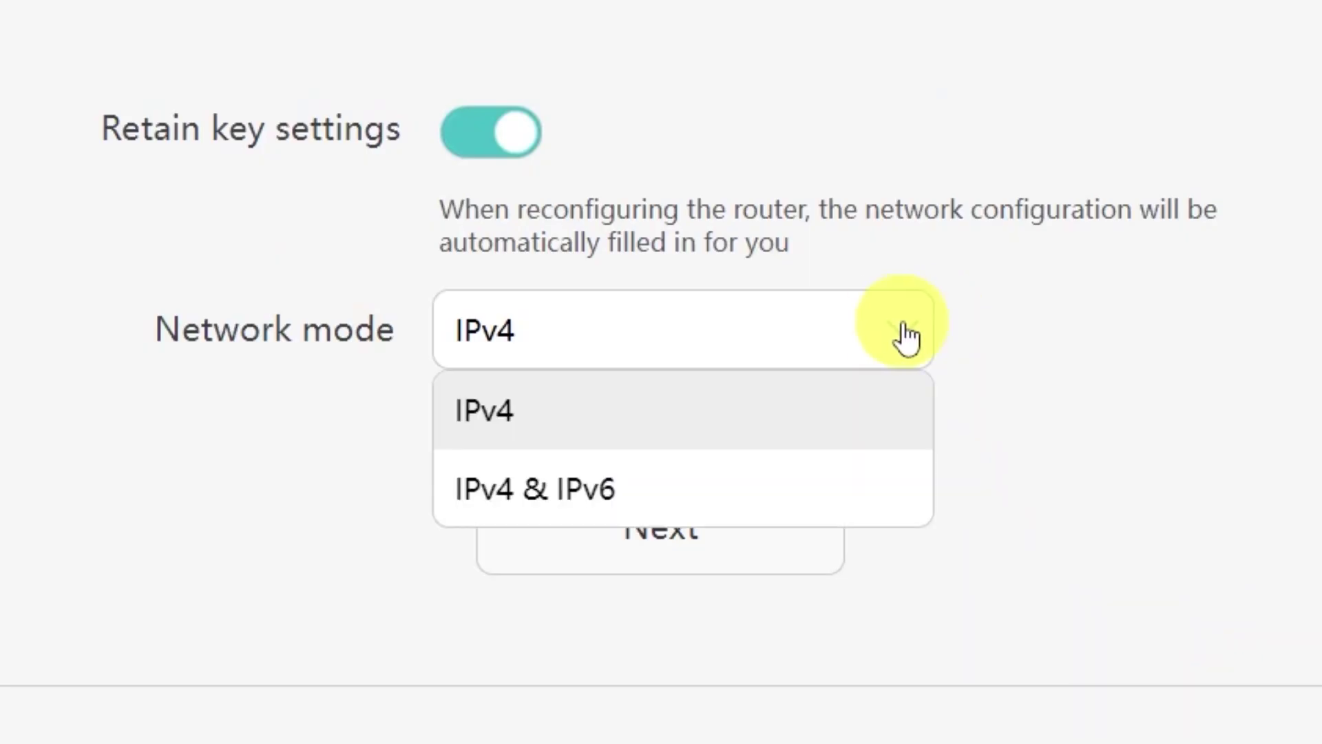
click(879, 341)
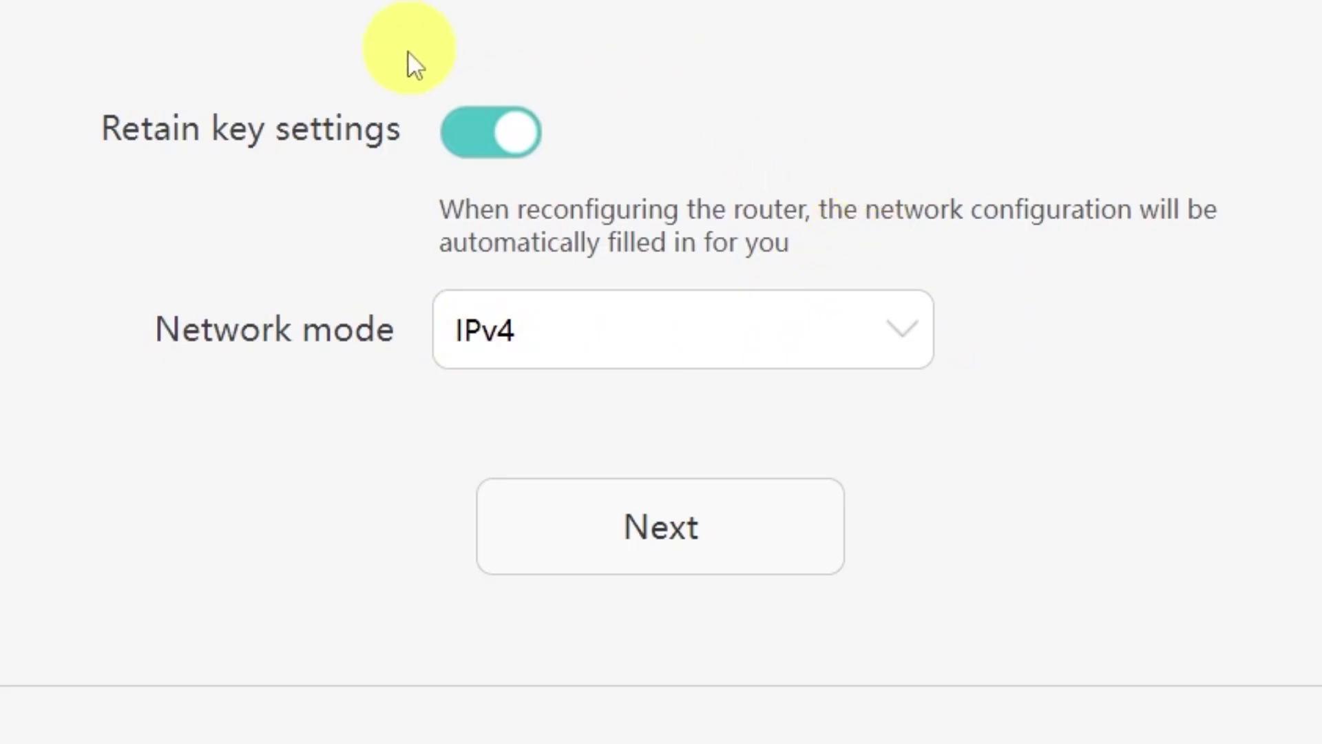
click(708, 563)
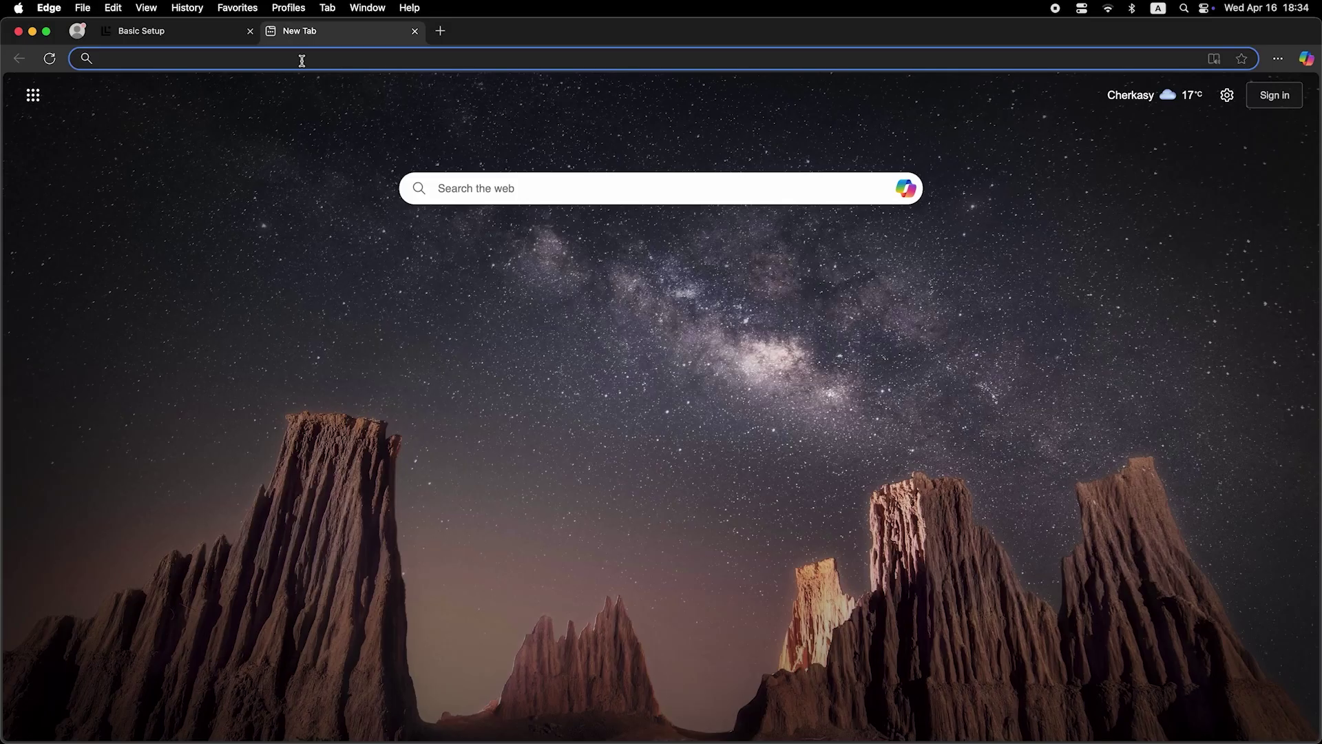
Type a 'dfdfdfdf' test search, then enter the router admin login password.
click(302, 61)
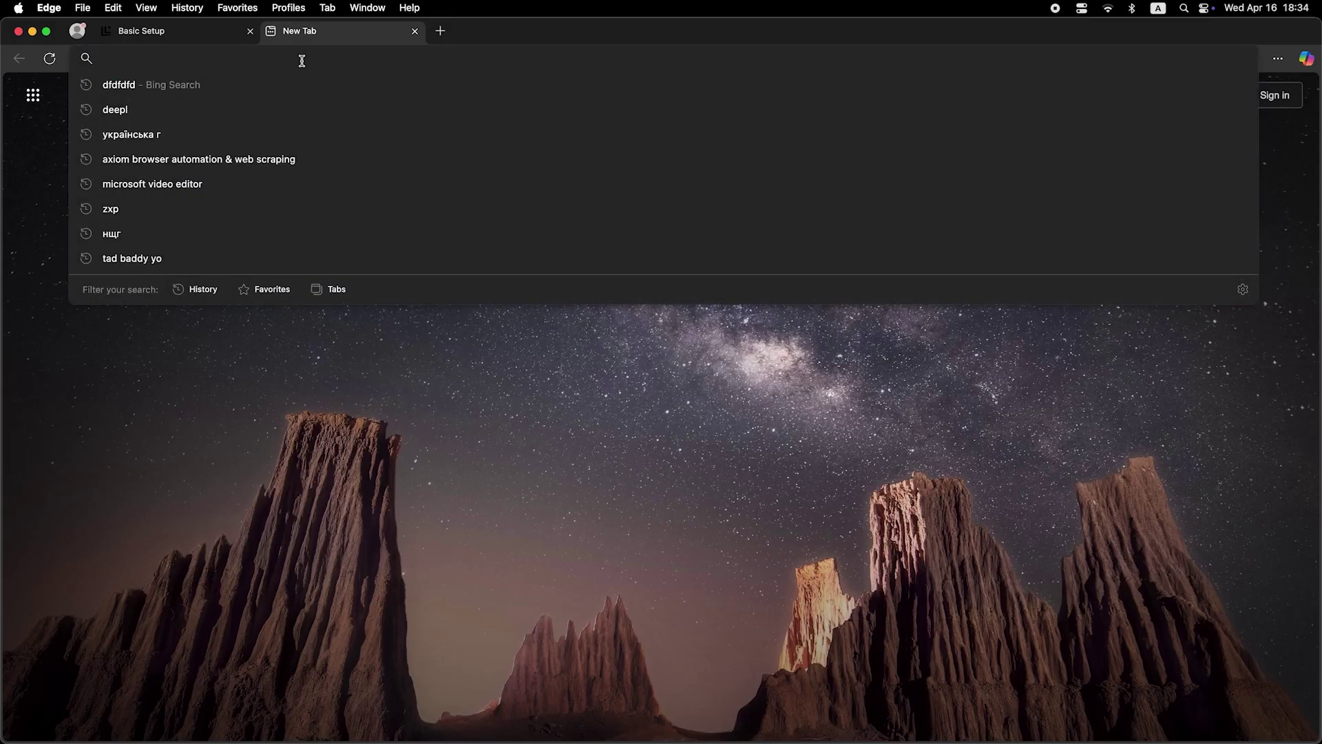
text(dfdfdfdf)
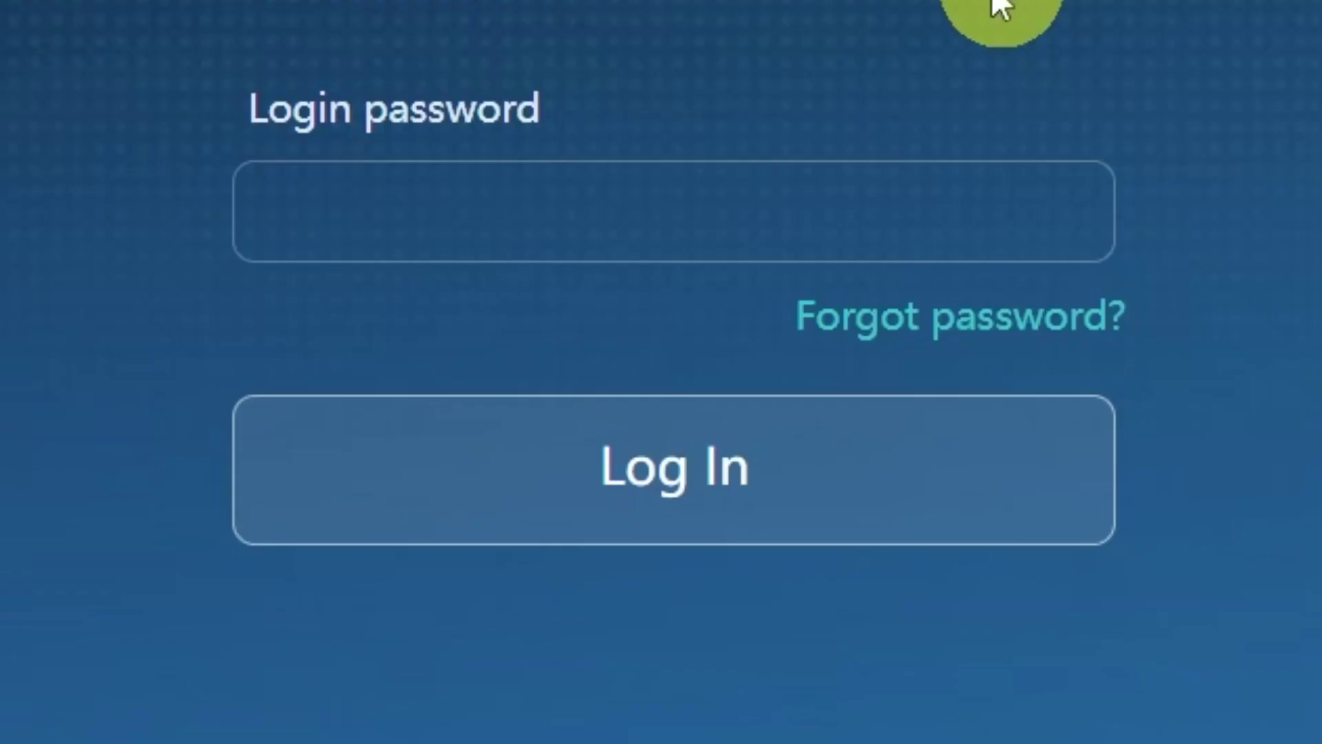
click(930, 207)
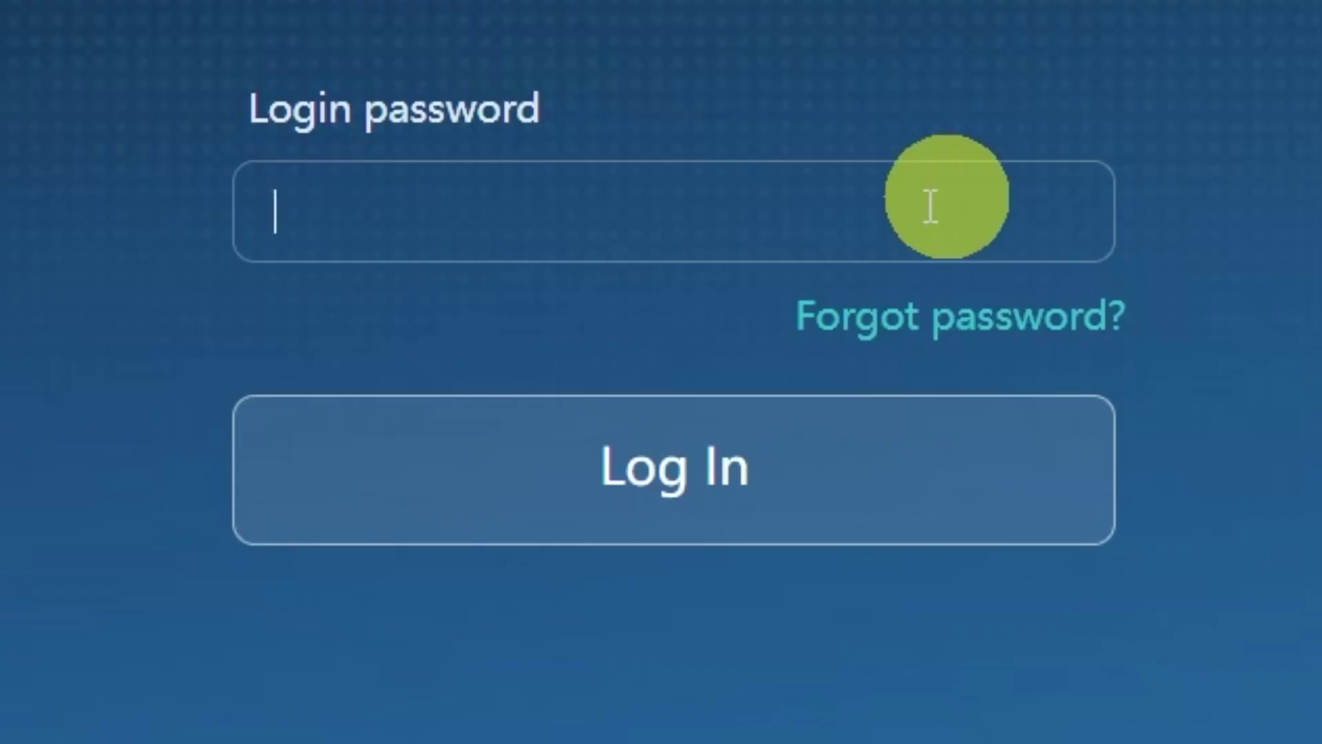
text(administrat)
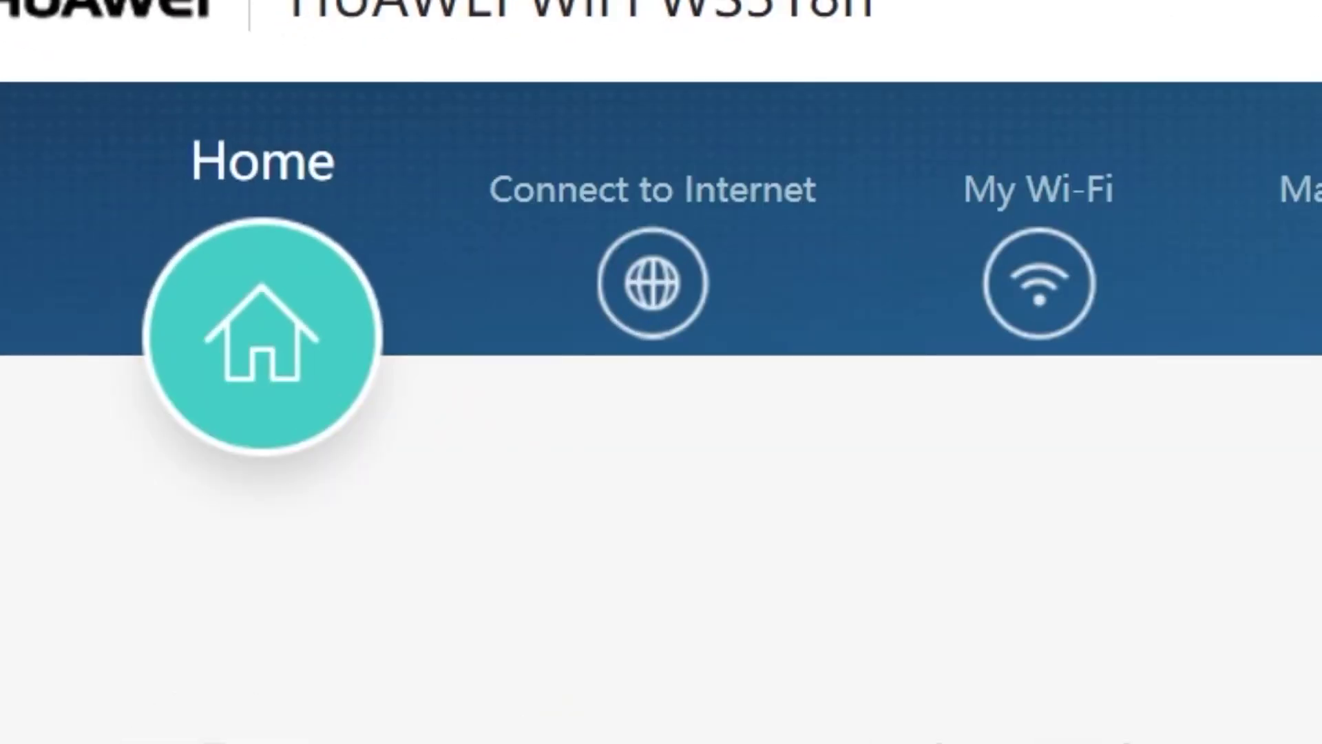
Set MAC clone to 'PC MAC address' under Connect to Internet and save.
click(647, 293)
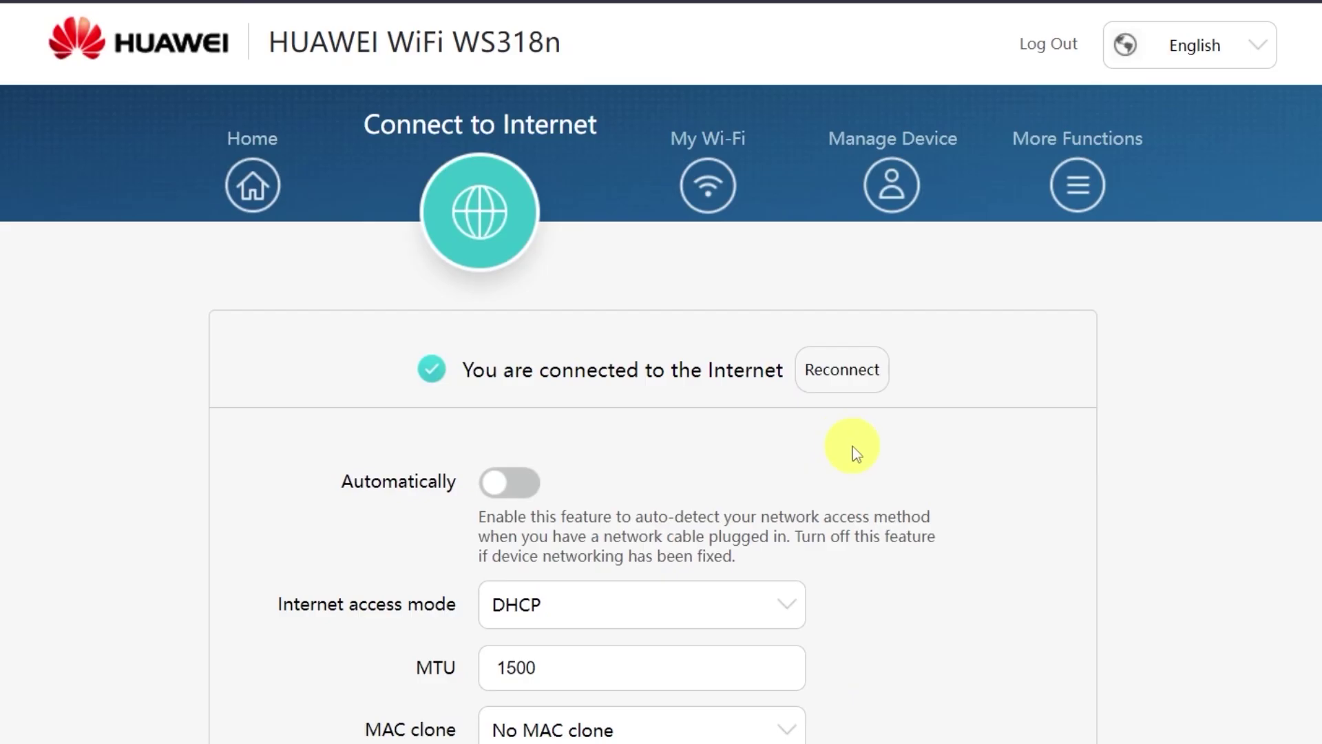
scroll(900, 486, down, 3)
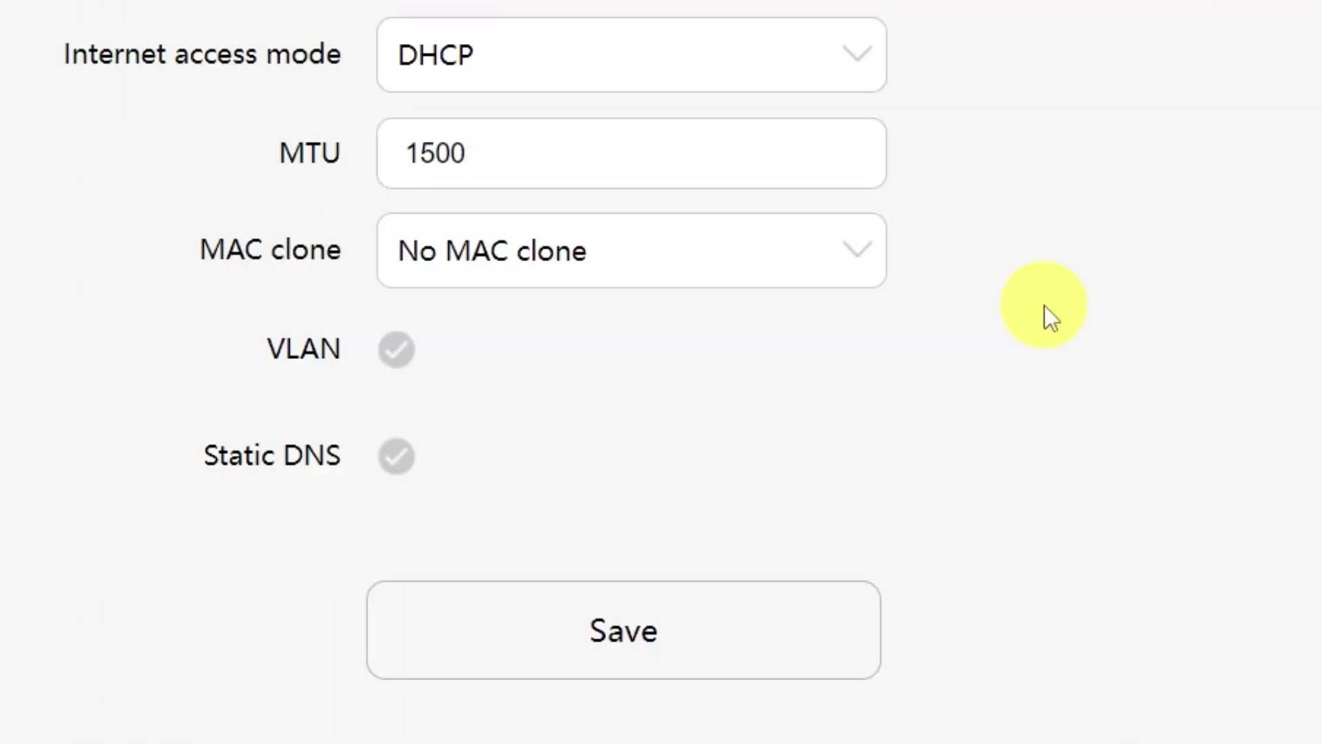
click(873, 254)
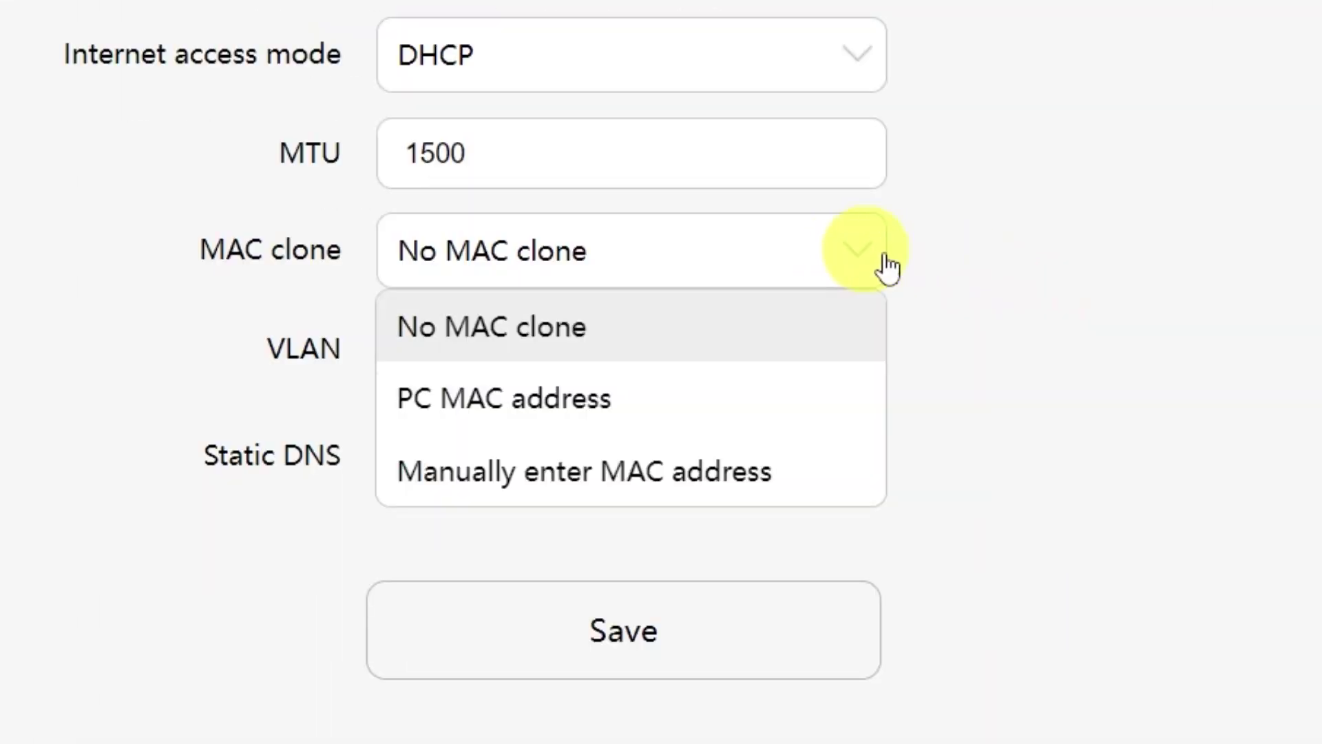
click(639, 422)
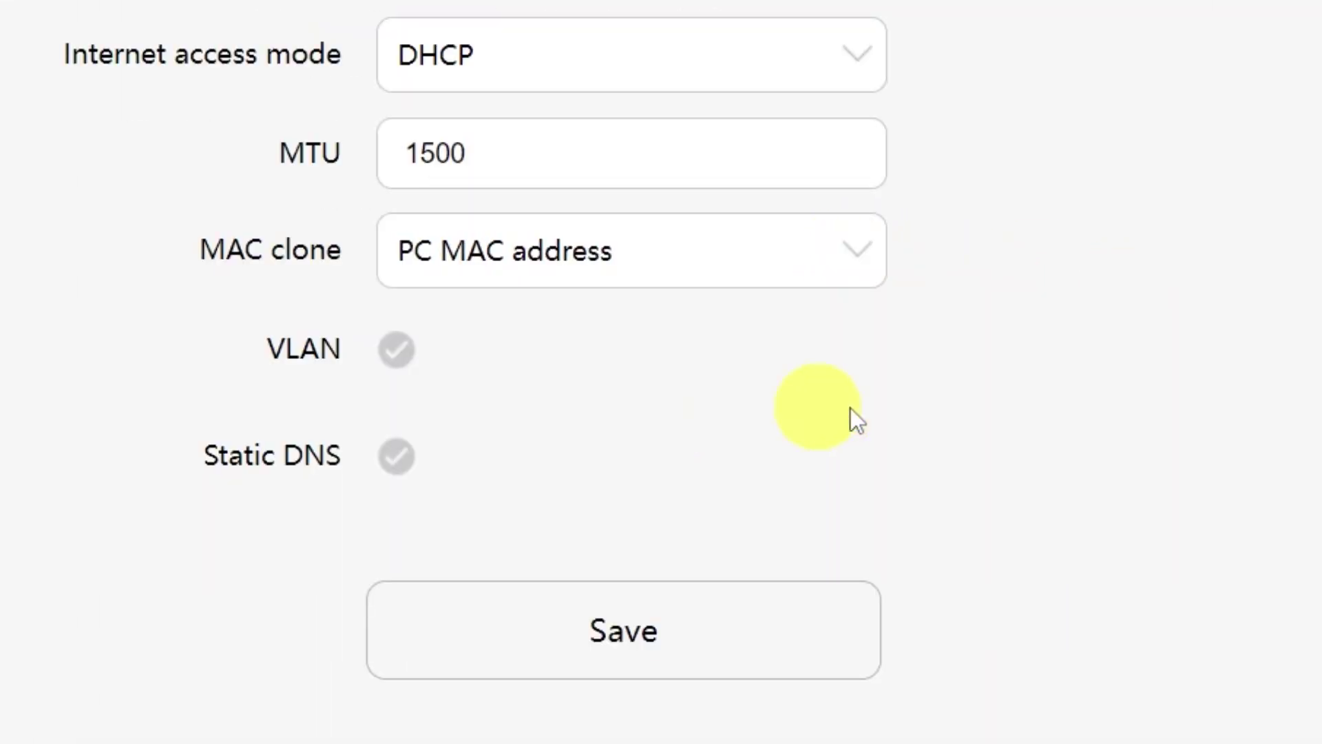
click(669, 658)
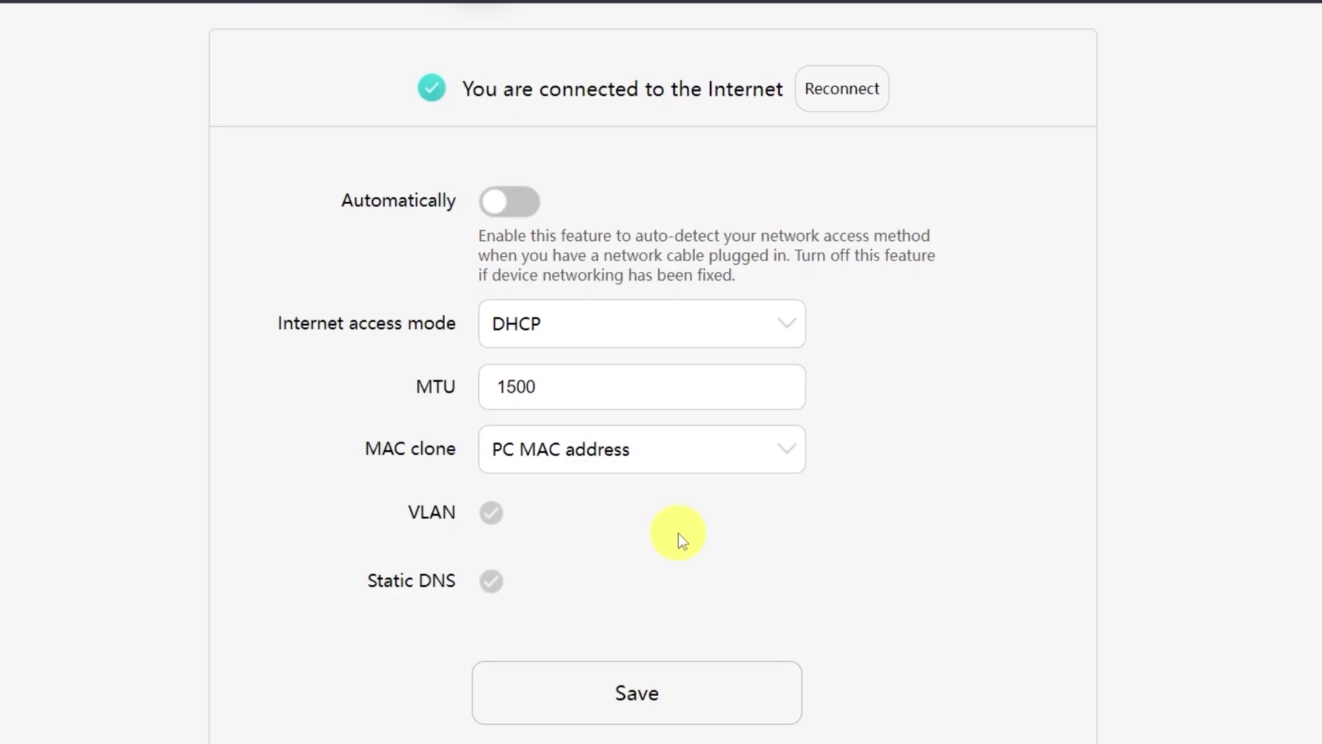
scroll(679, 533, up, 4)
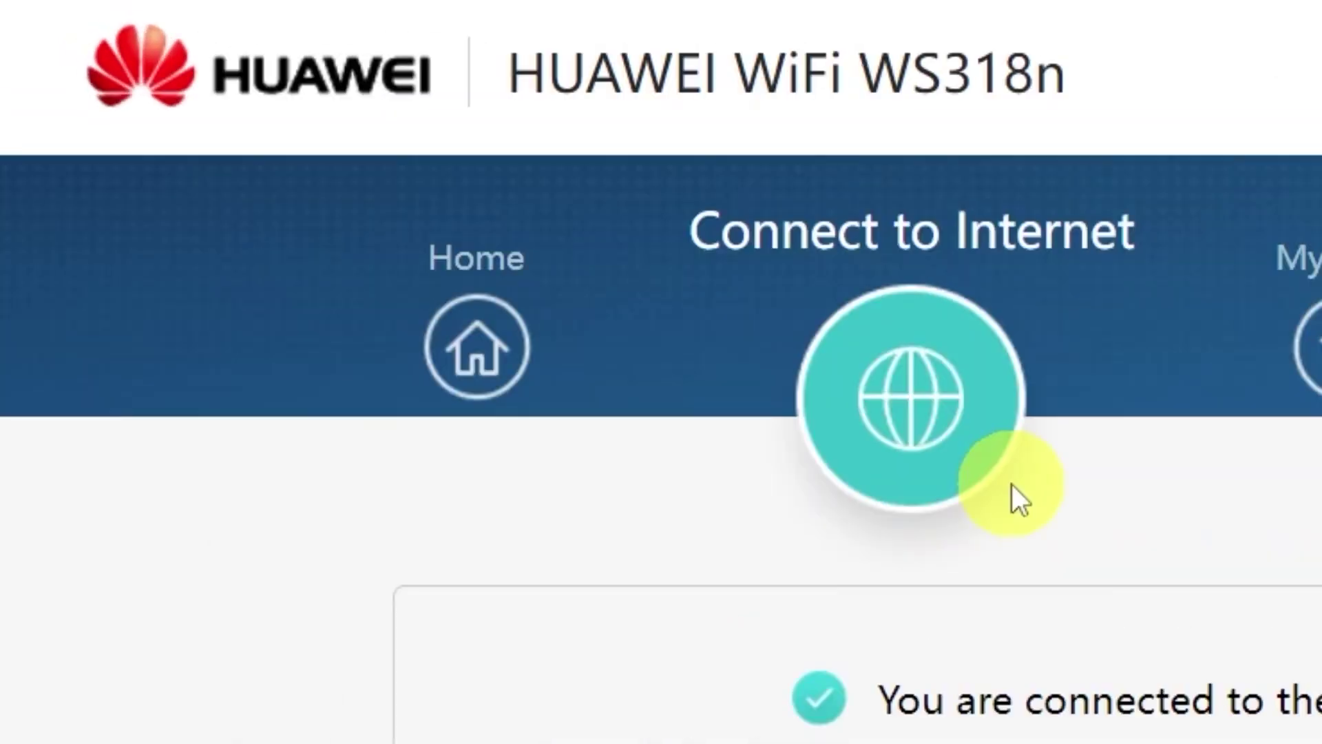
Restart the router from the Home page's Restart Router button, confirming with OK.
click(506, 358)
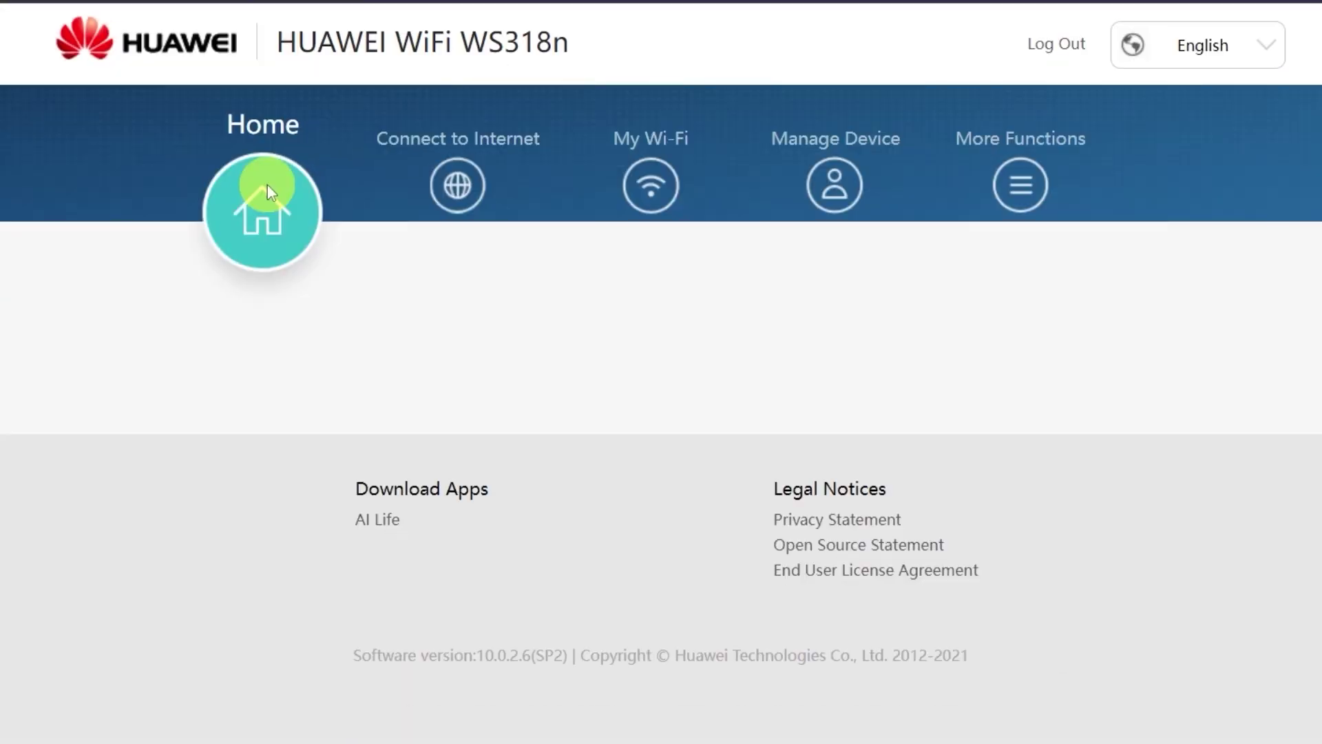
scroll(282, 412, down, 1)
scroll(282, 412, down, 3)
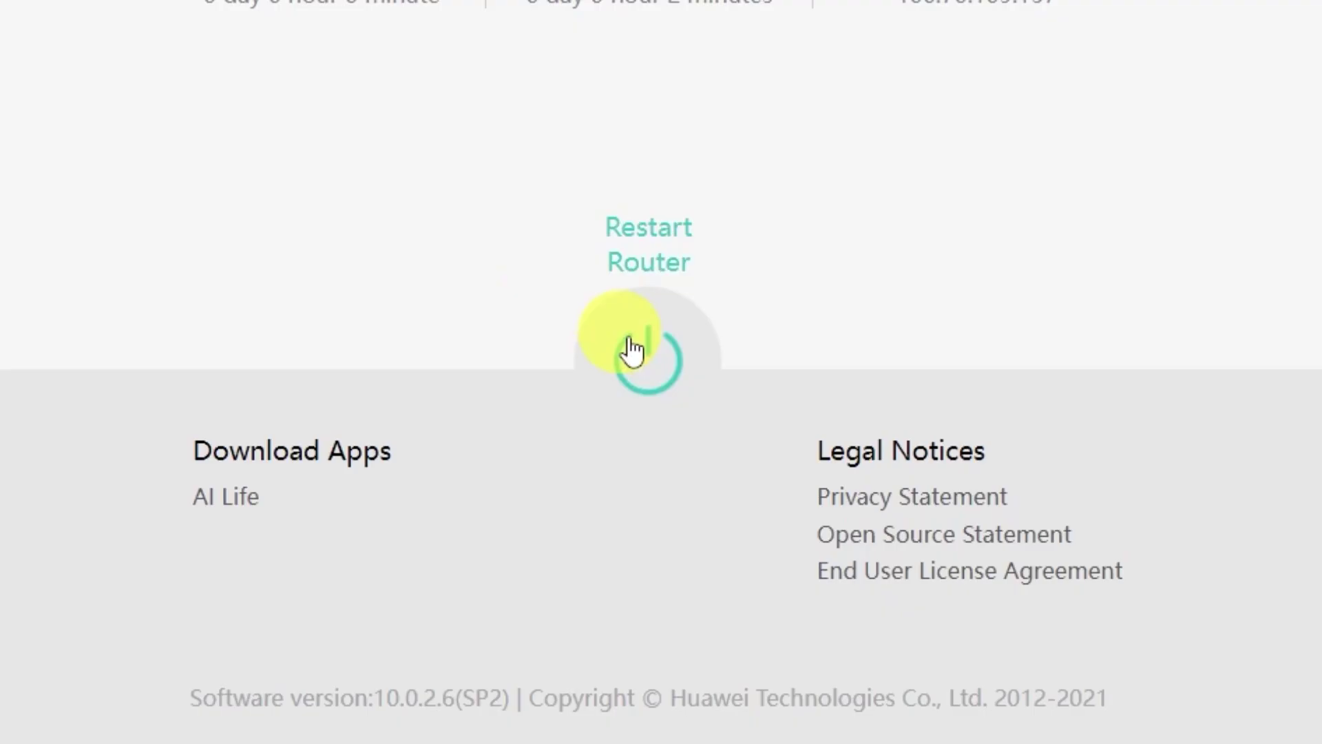
click(632, 351)
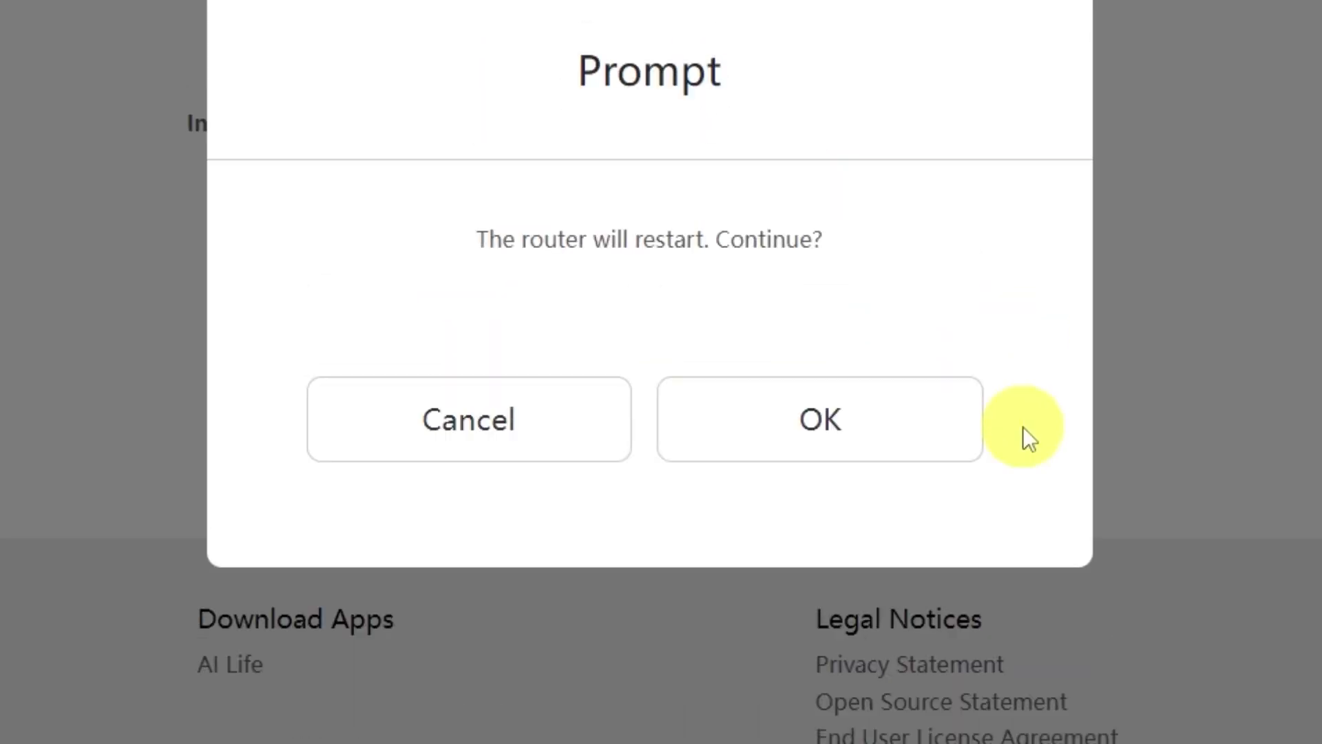
click(894, 435)
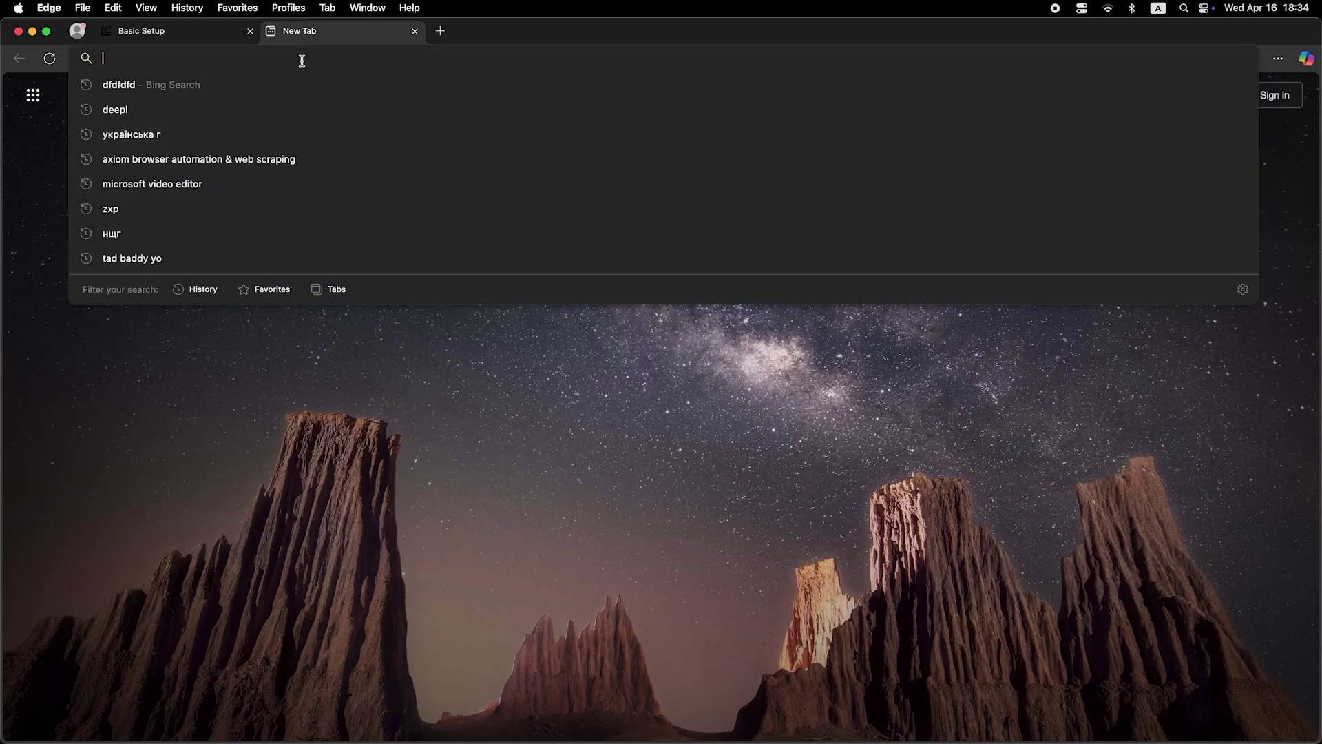
Search for 'dfdfdfdf' in Edge and get Bing results.
text(dfdfdfdf)
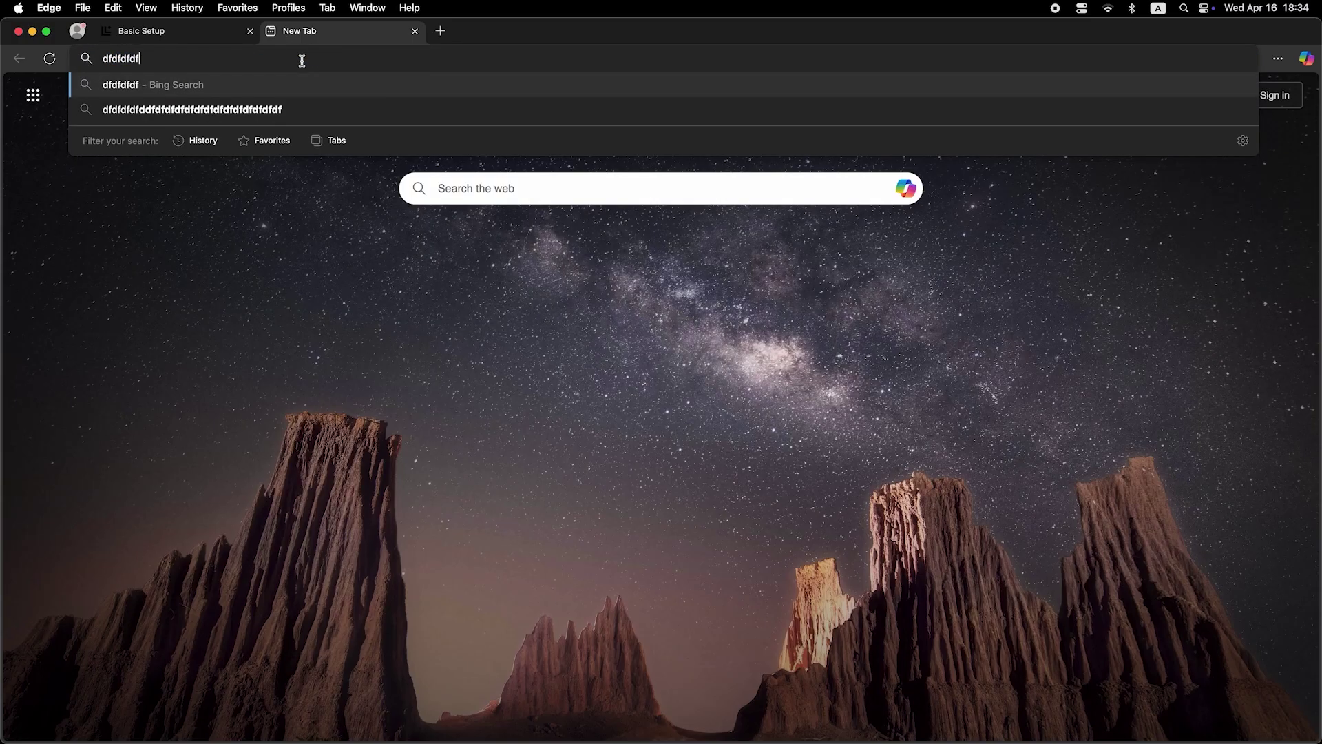
key(Return)
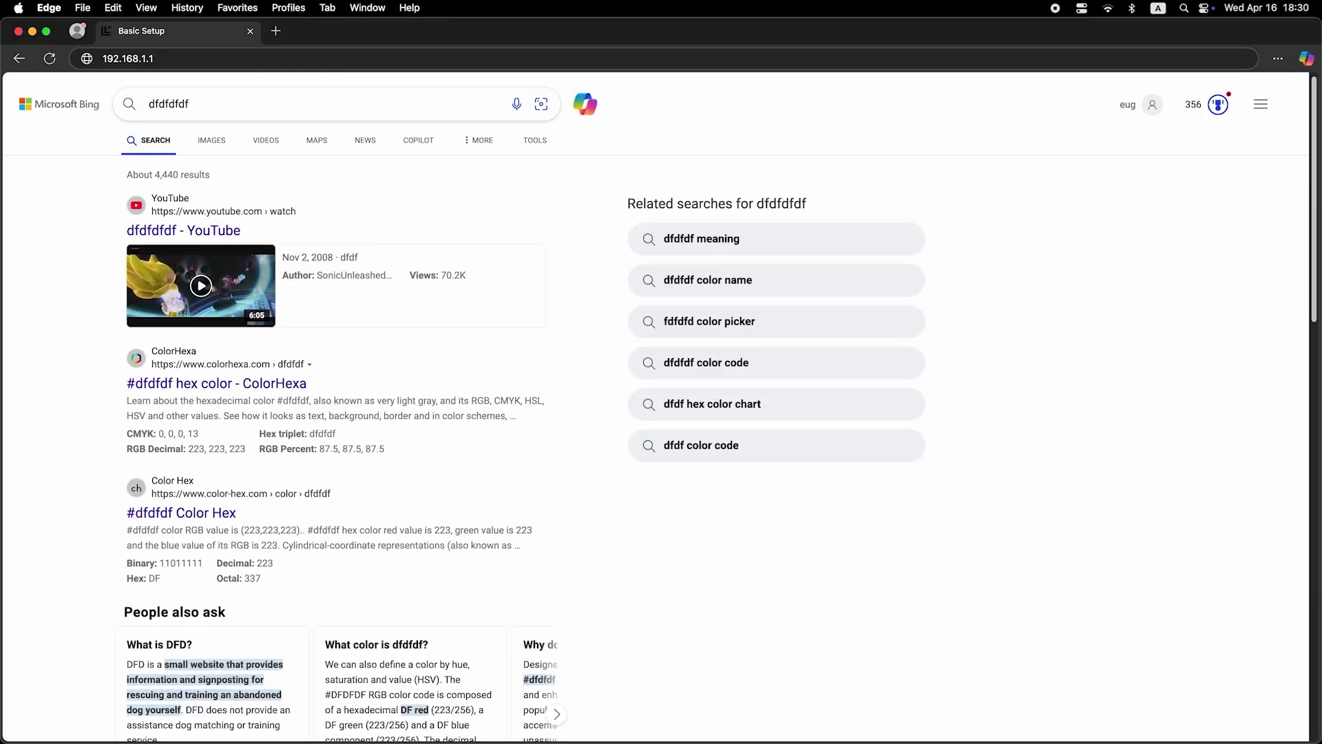